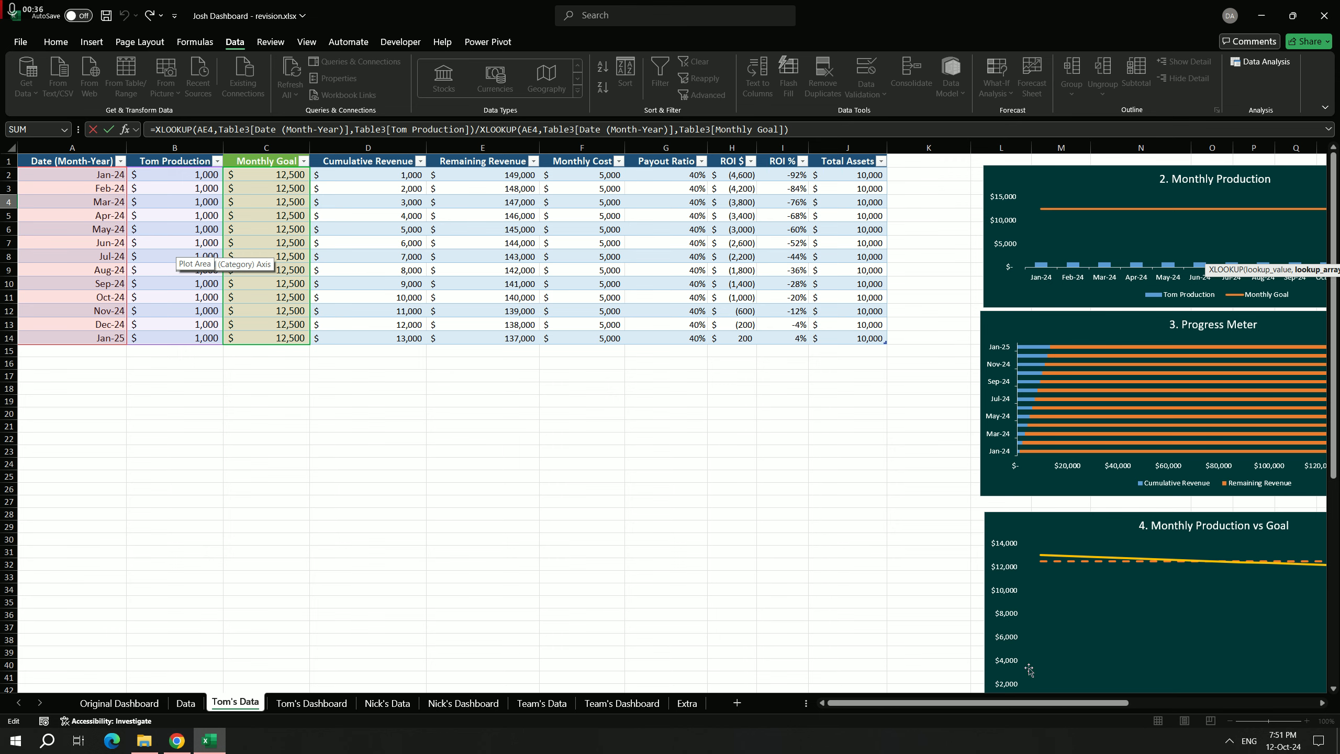
Step: Leave the open XLOOKUP formula unchanged after checking its source columns, and set the Select Month cell to Feb-24
drag(1048, 703, 1240, 704)
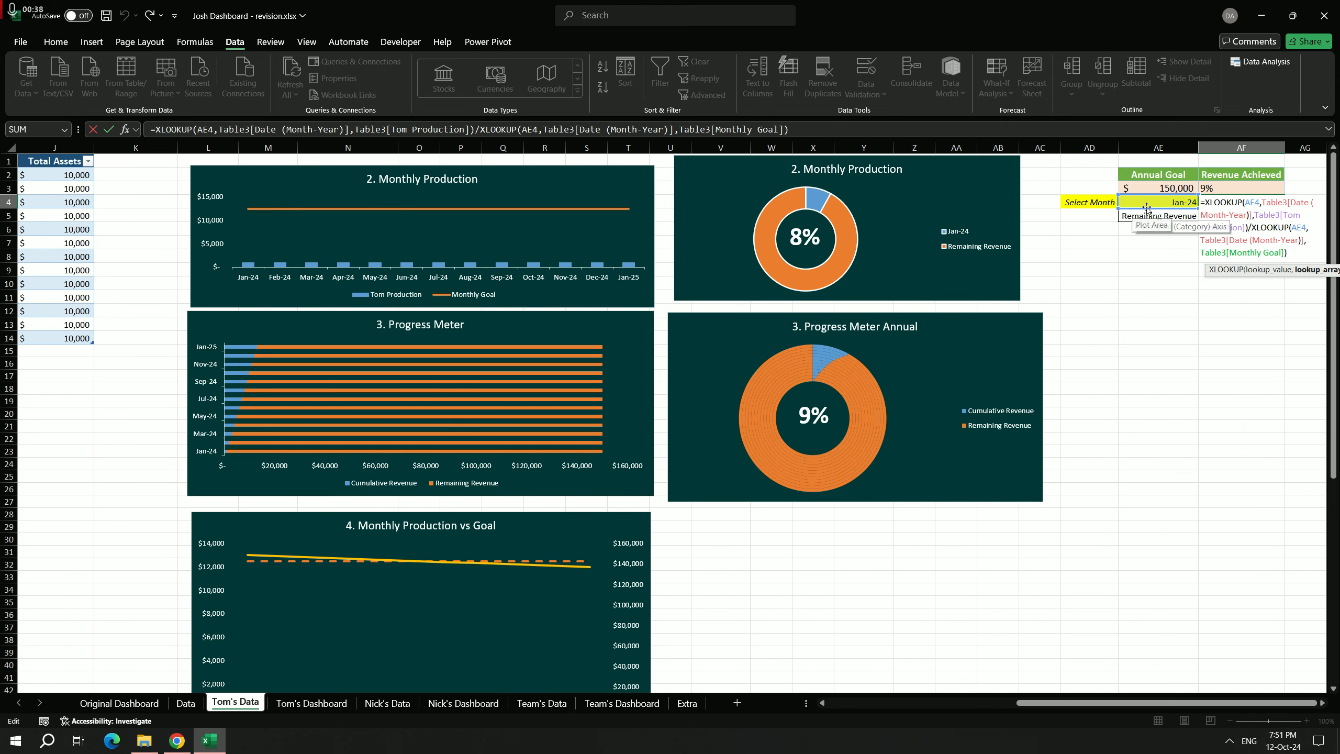
drag(1078, 703, 835, 707)
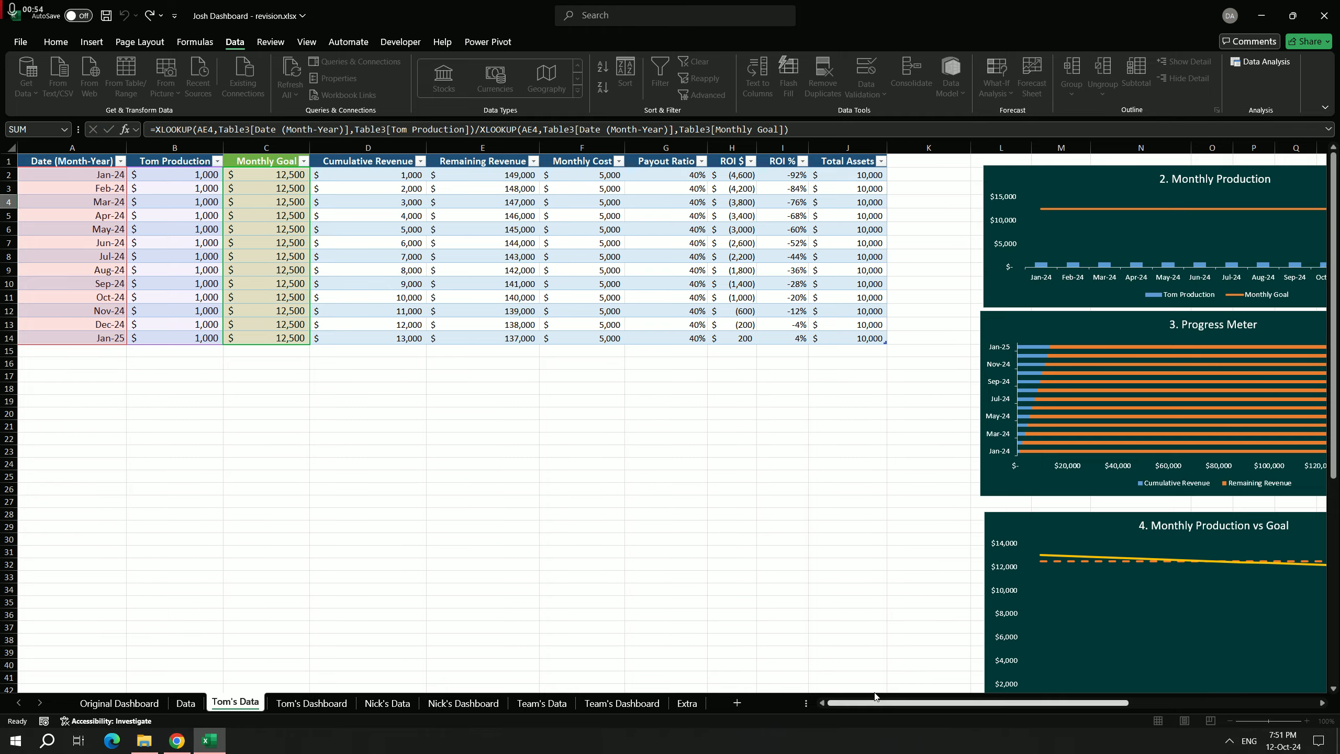
drag(880, 702, 1068, 702)
click(1143, 353)
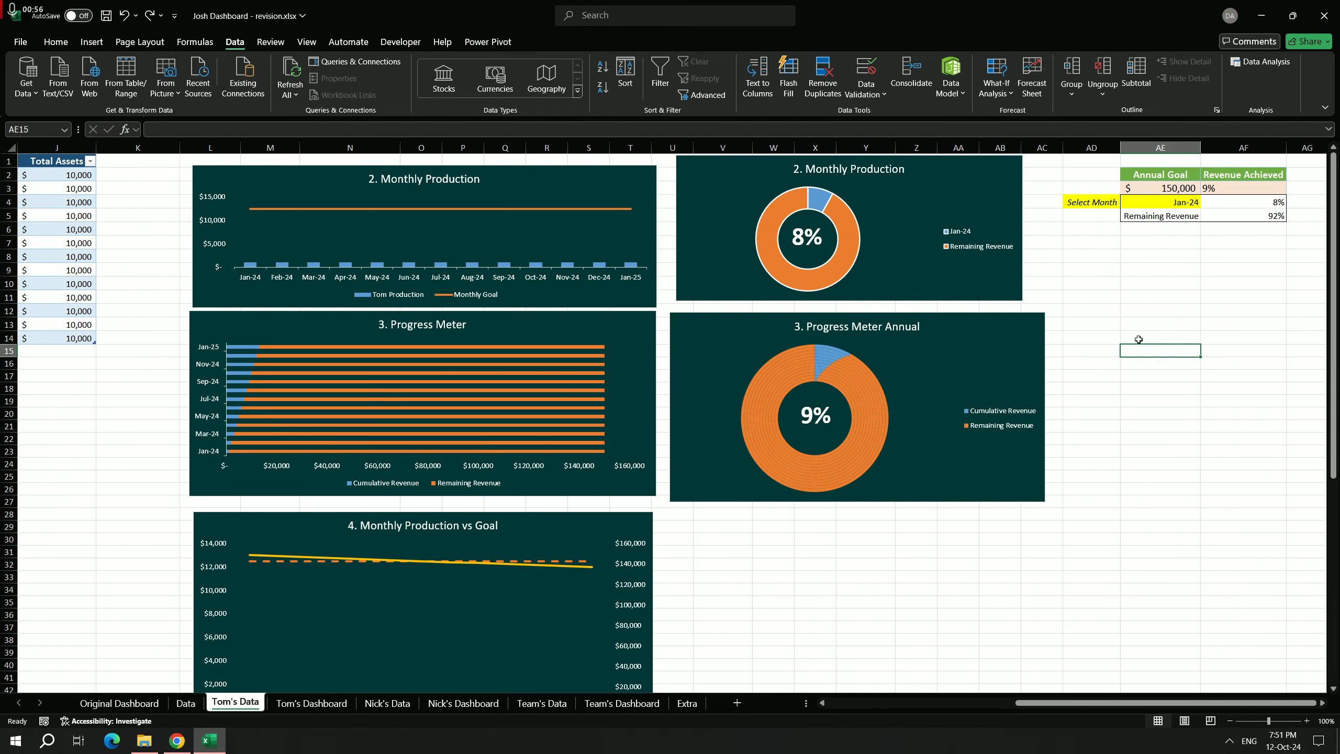
click(1180, 203)
click(1207, 203)
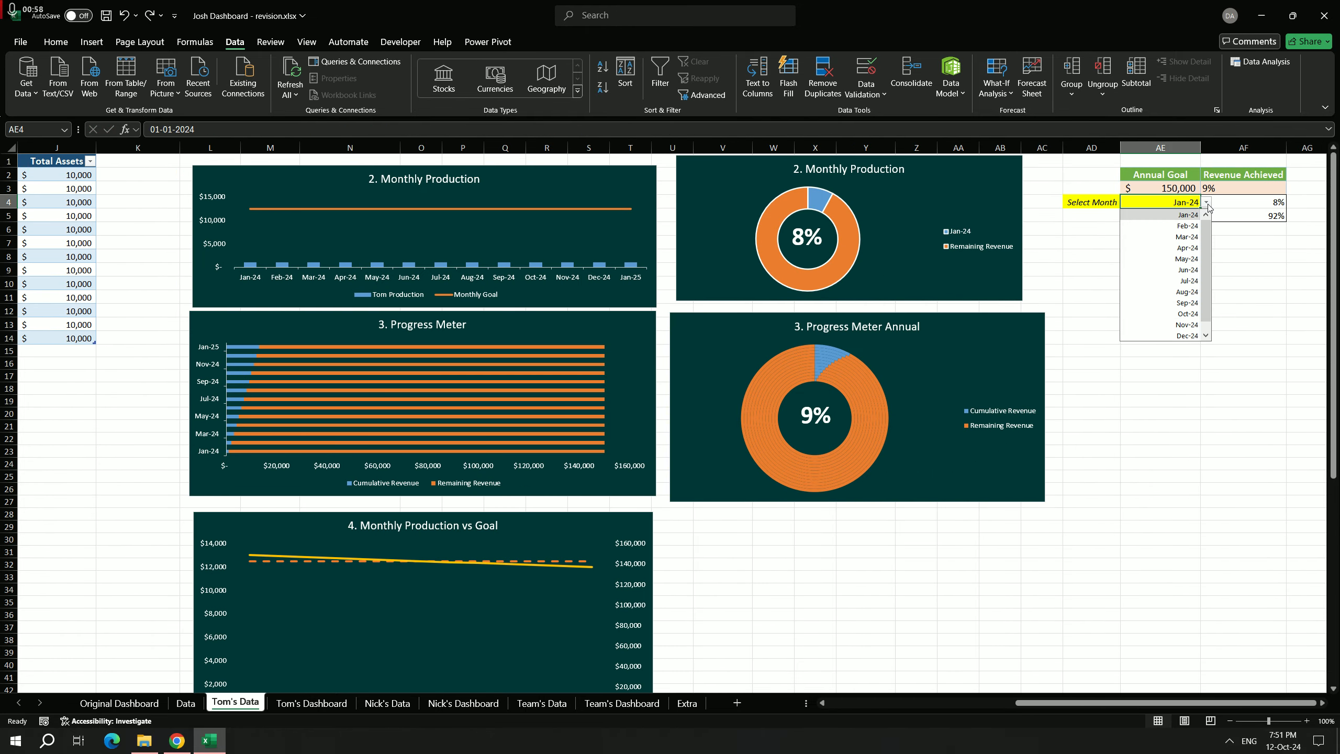
click(1193, 226)
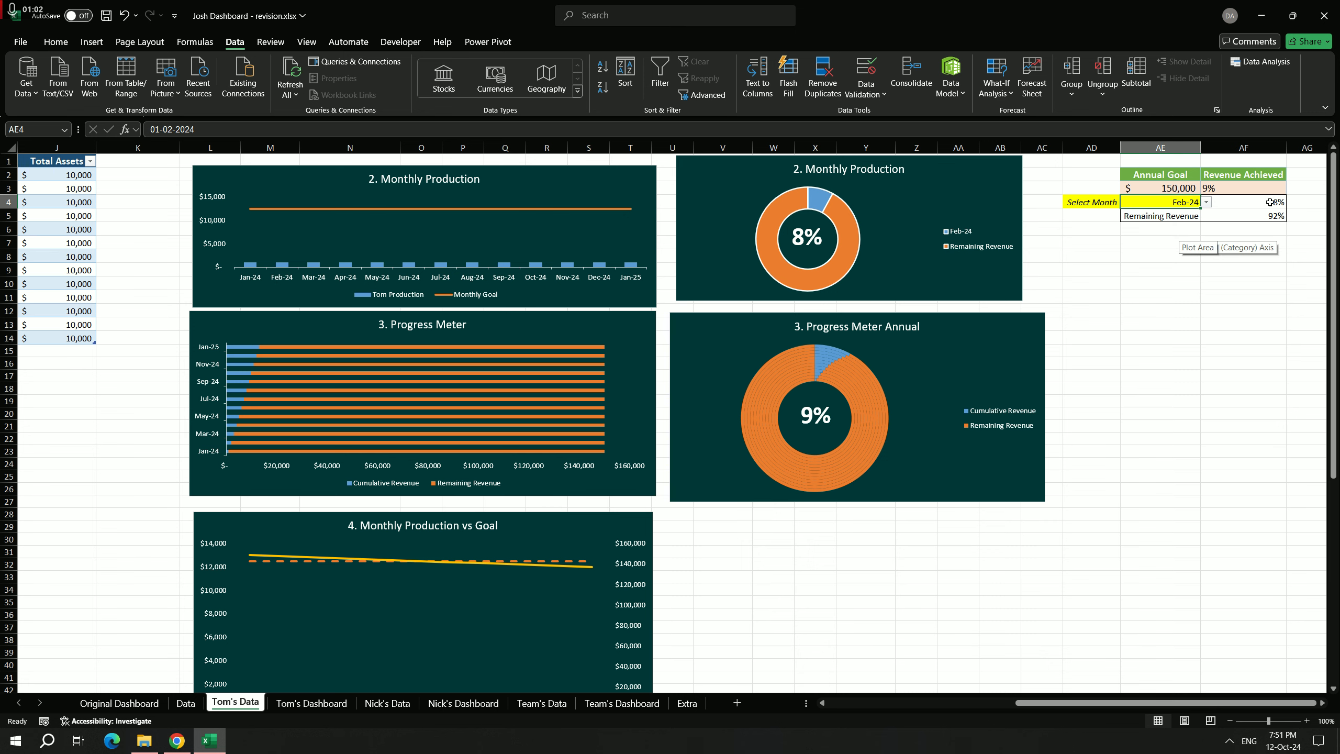
Step: Try 5,000 as the Feb-24 production value in the table, check how the charts respond, and undo the entry
drag(1028, 703, 840, 703)
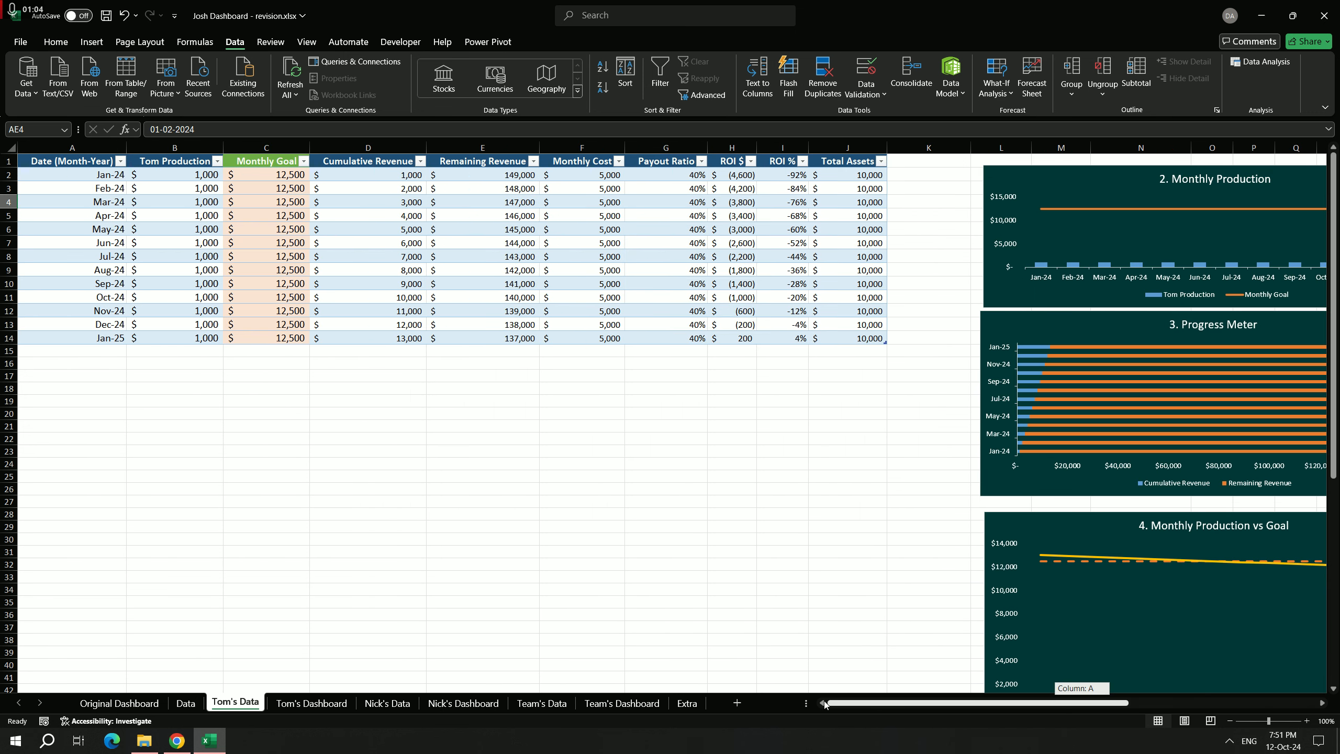
click(204, 188)
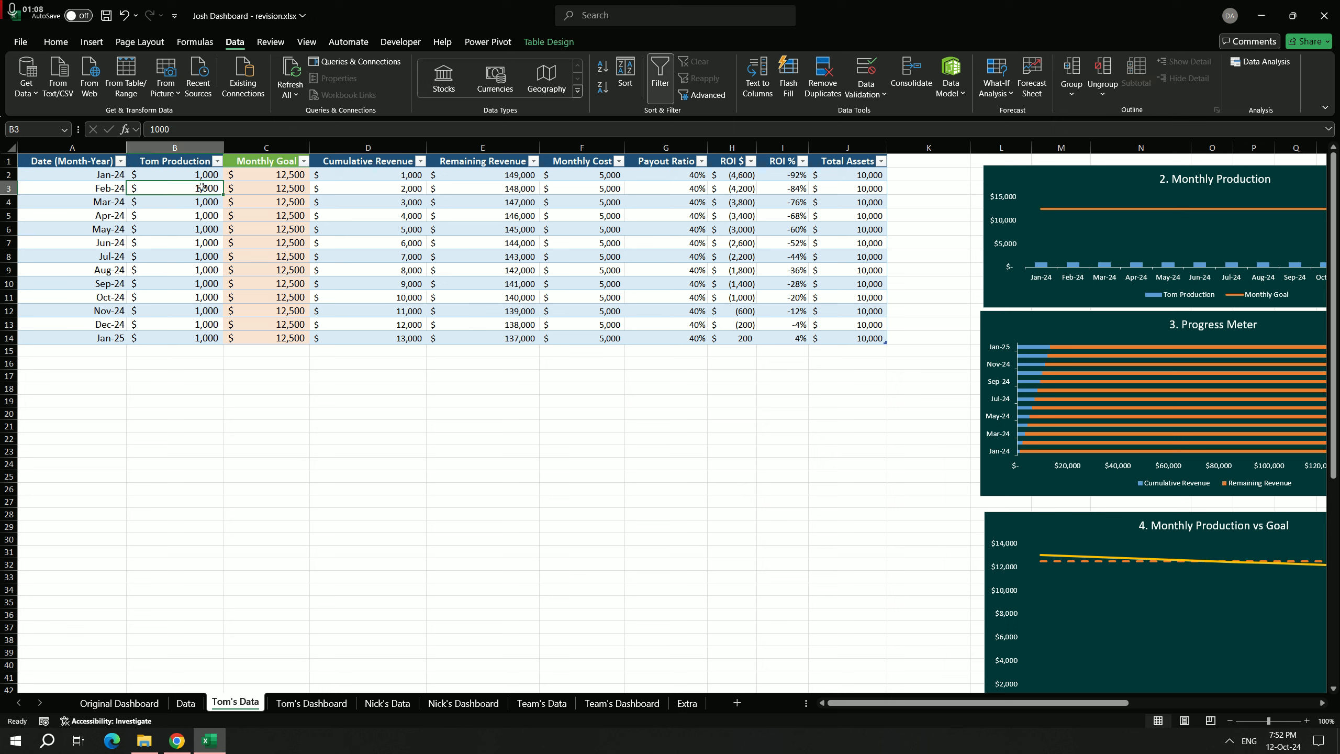
text(5,000)
key(Return)
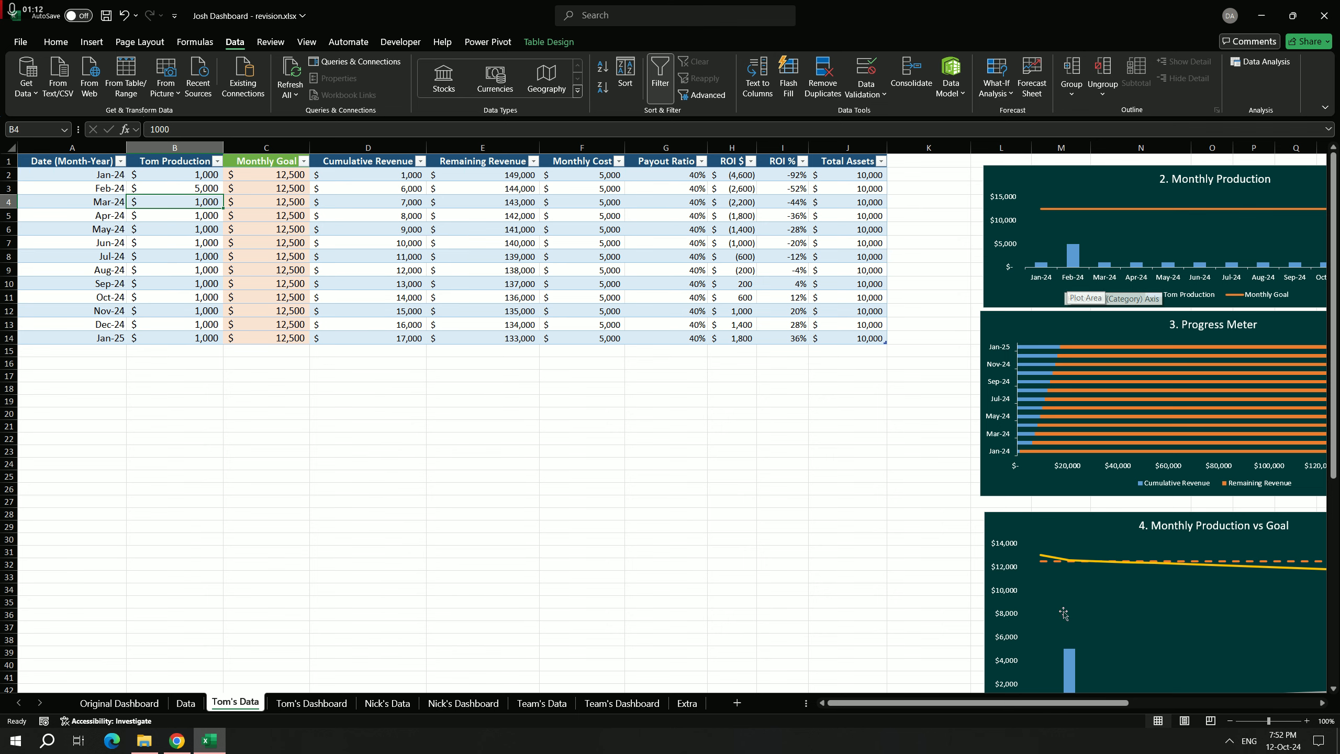
drag(1082, 704, 1249, 705)
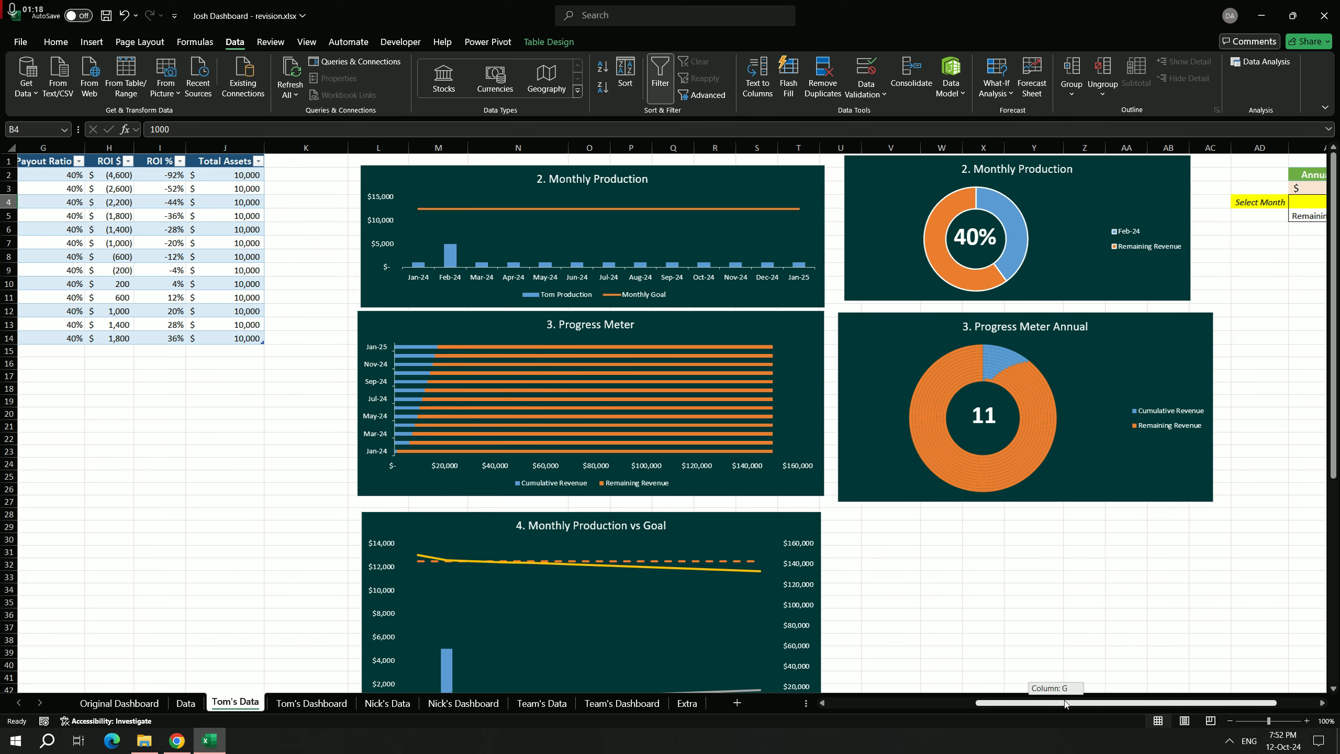
key(ctrl+z)
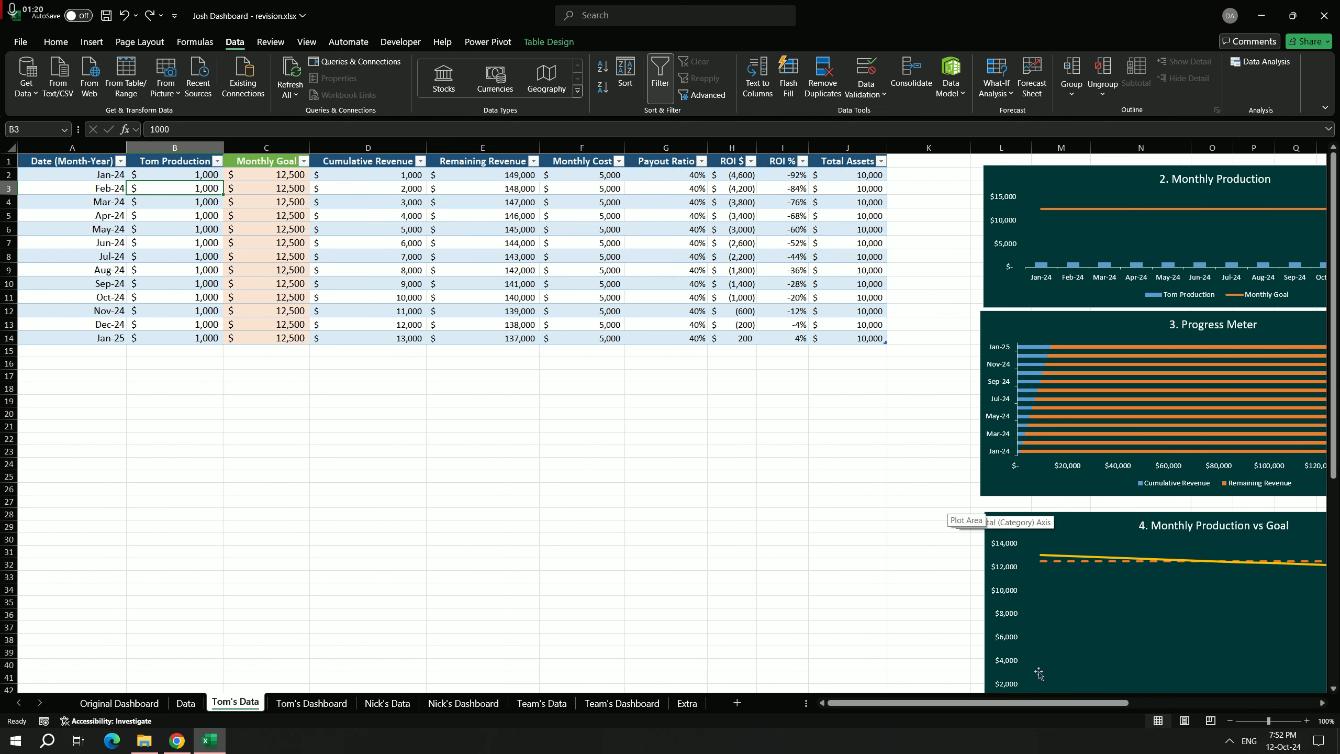
Step: Examine the two Monthly Production charts against the production and monthly goal columns and the month selector cells
drag(1040, 703, 1218, 704)
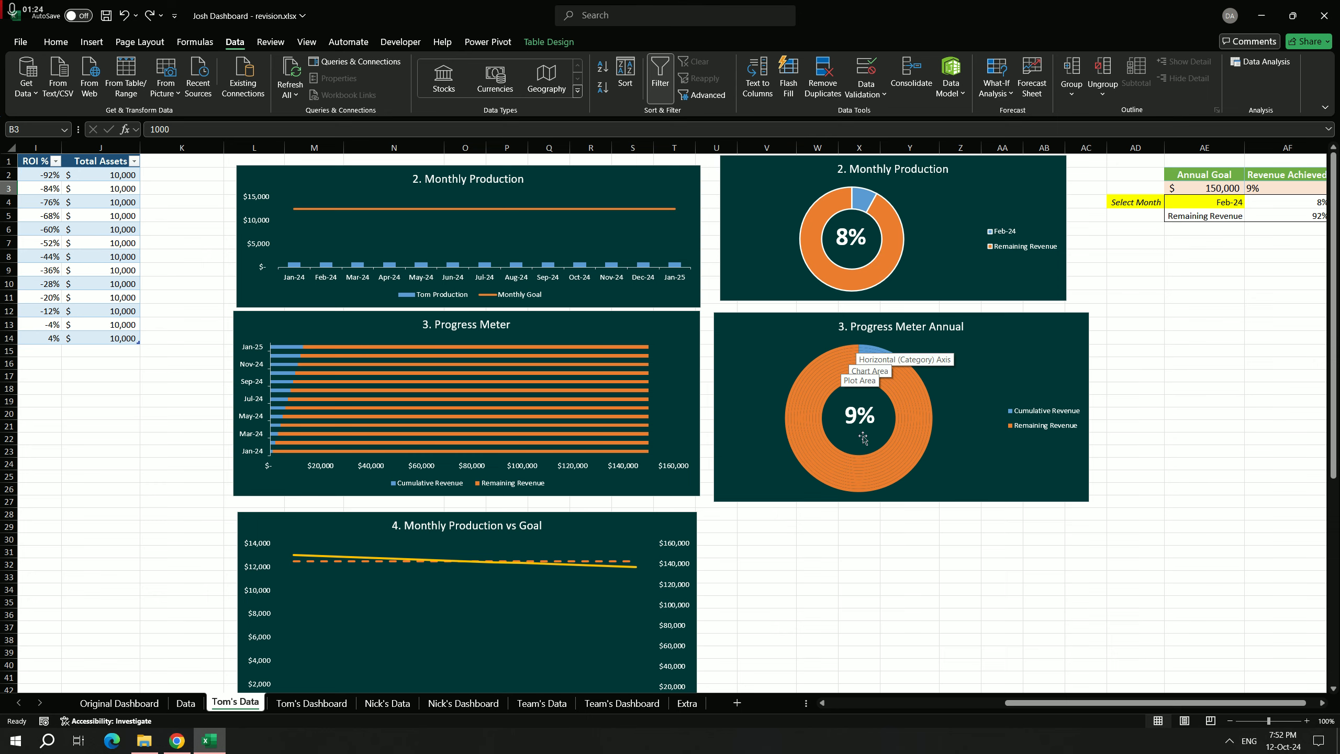
click(192, 392)
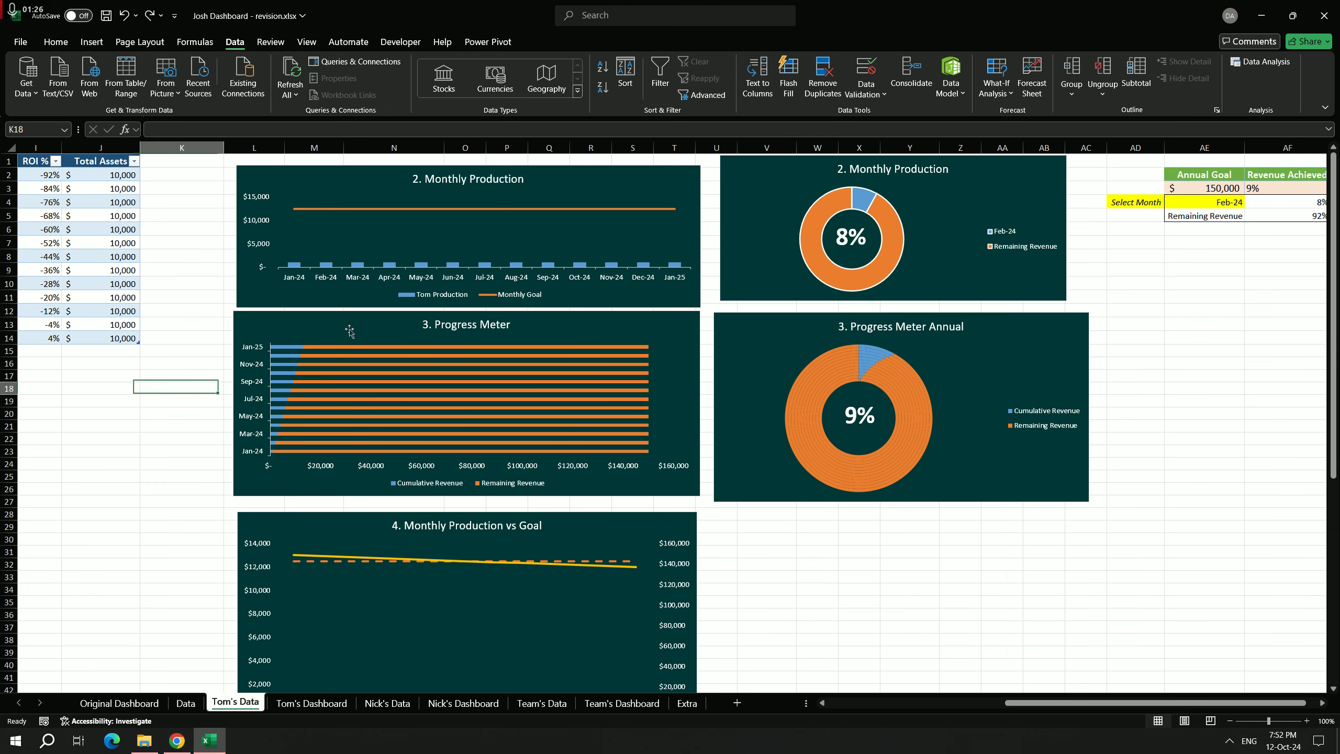
click(522, 177)
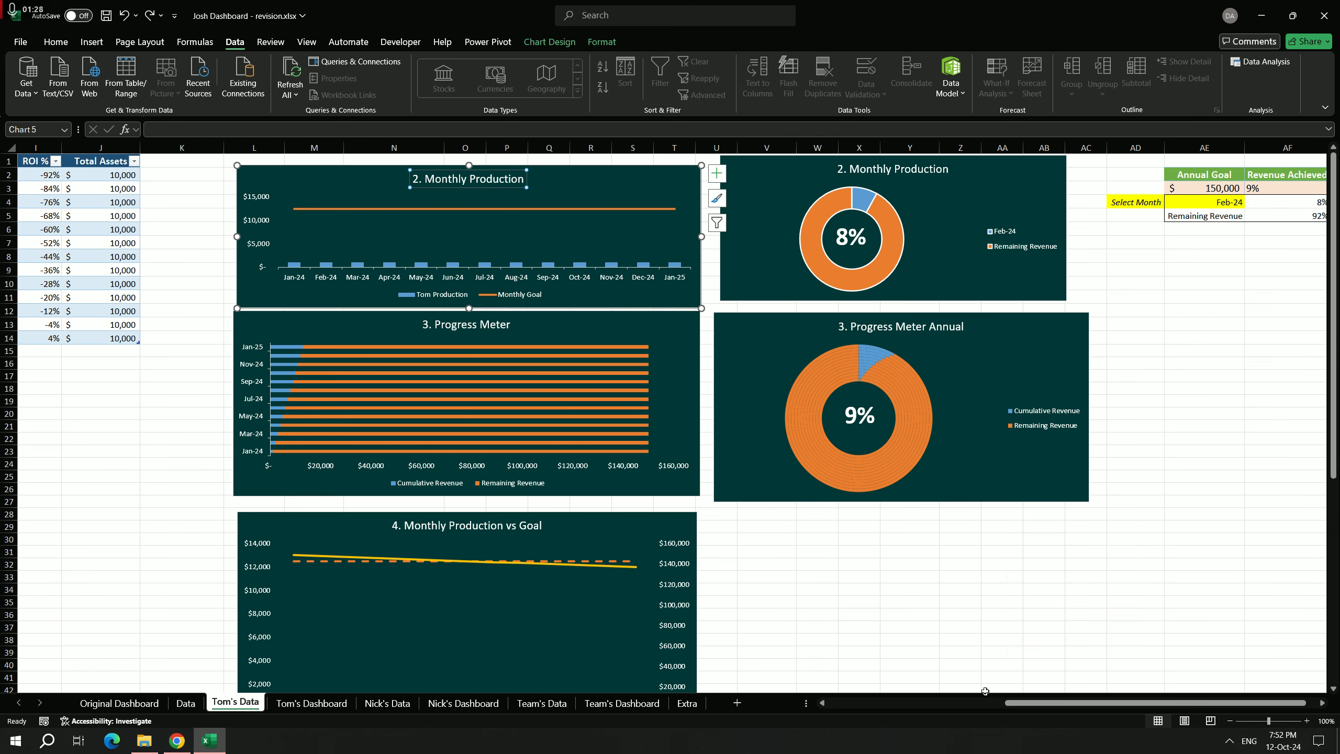
drag(1027, 704, 934, 708)
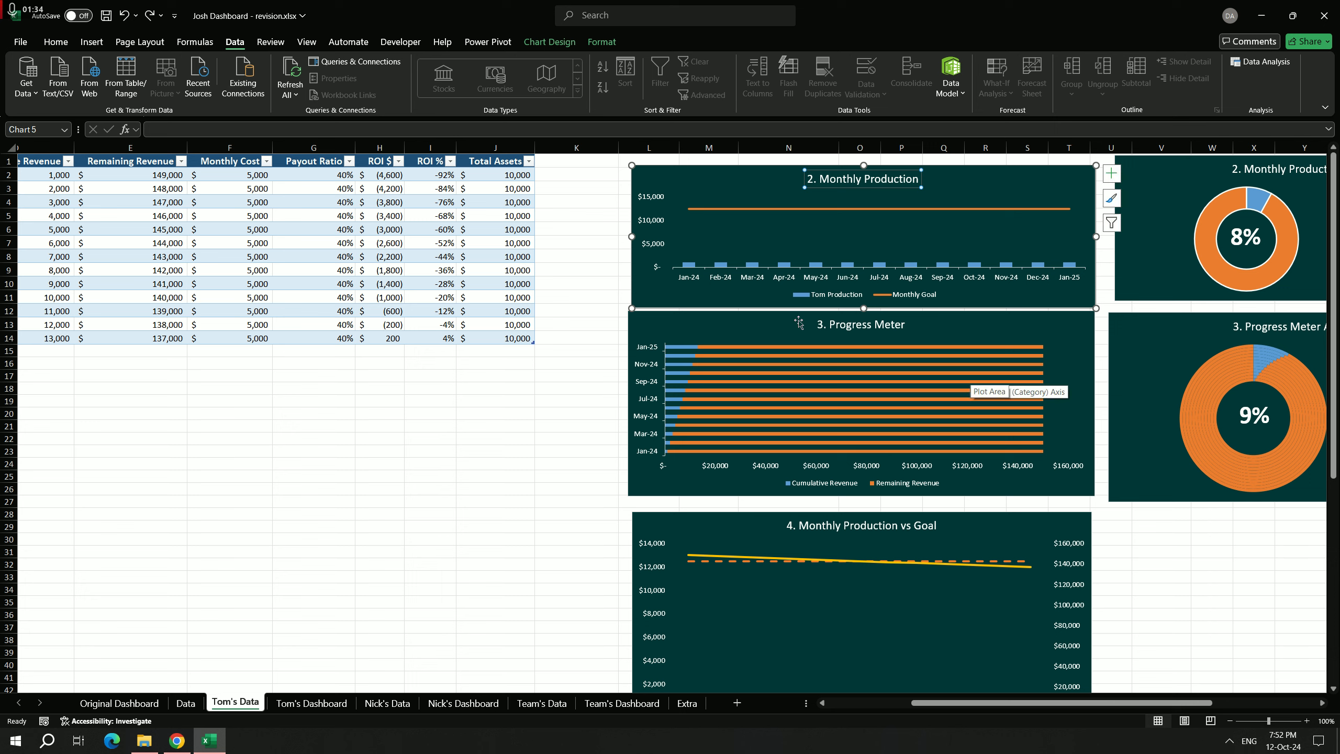
drag(1048, 705, 868, 710)
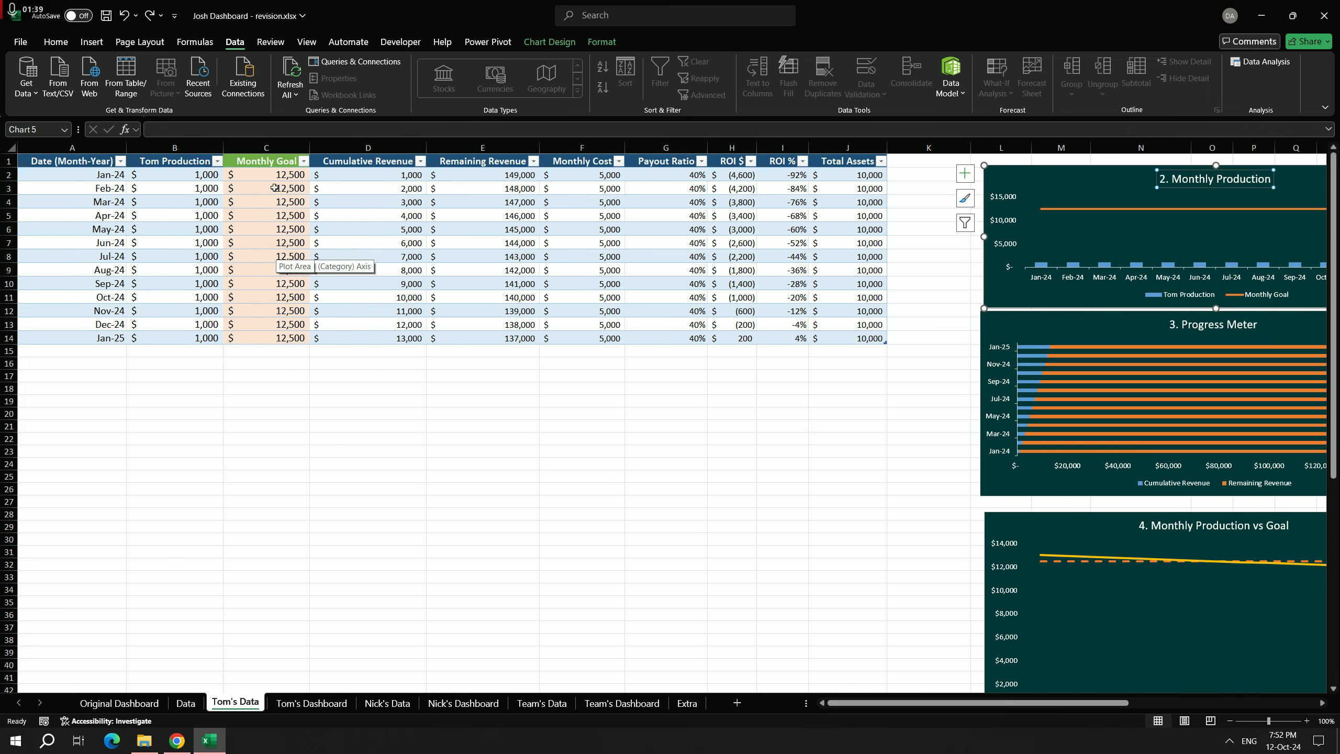
drag(956, 703, 1145, 703)
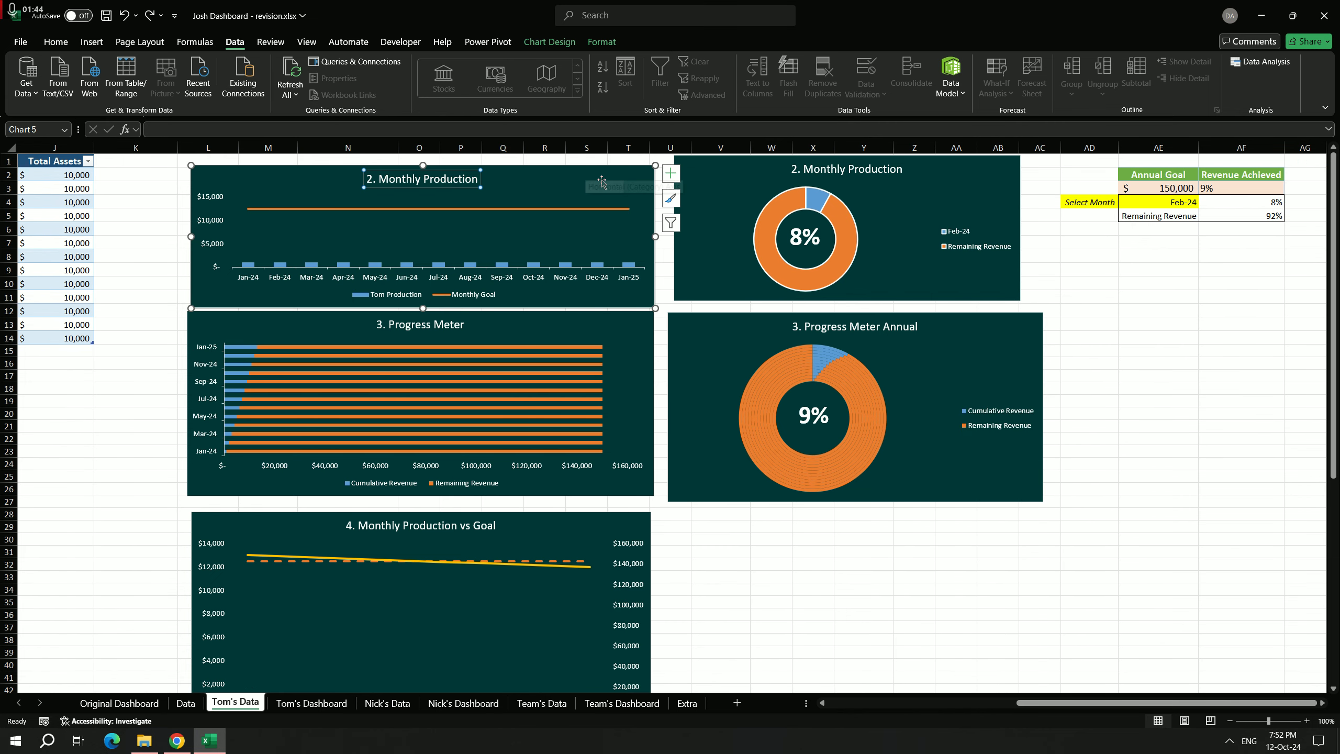
click(737, 171)
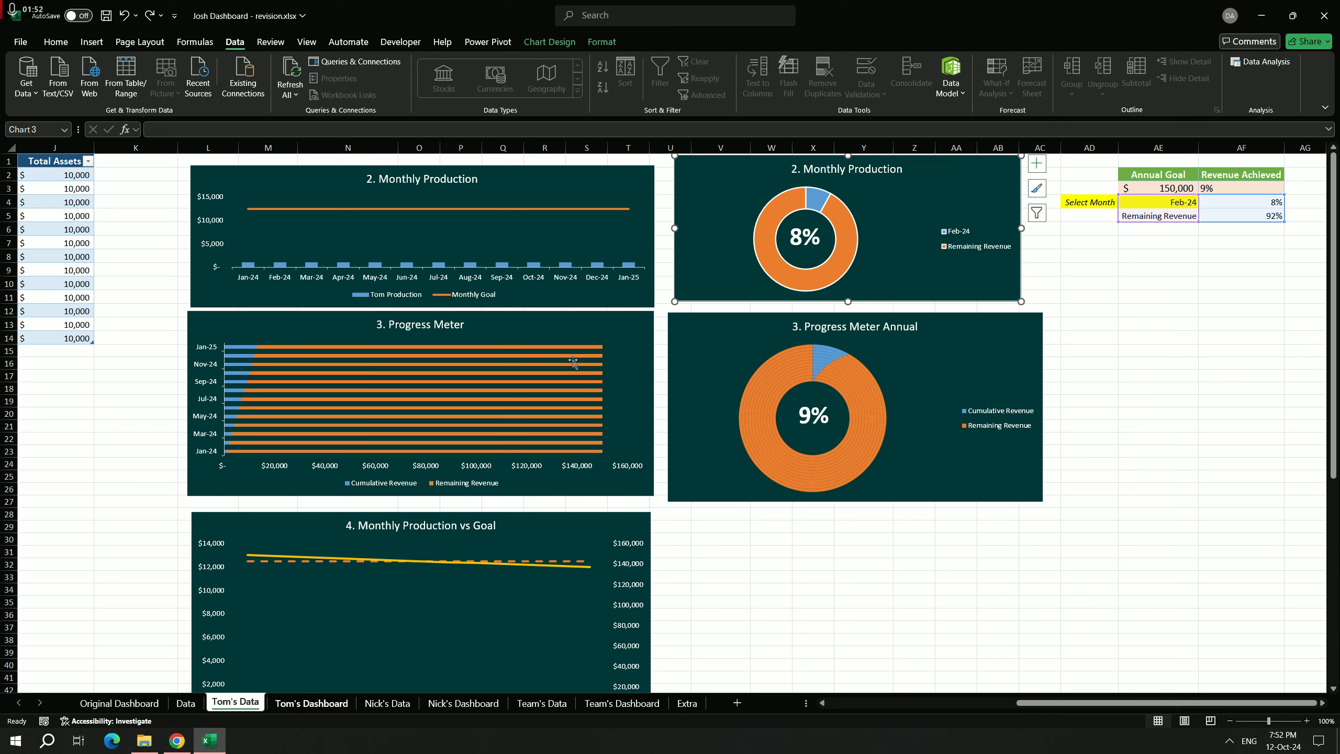
Step: Examine the Progress Meter bar chart with its cumulative and remaining revenue columns, and the Progress Meter Annual donut chart
click(625, 328)
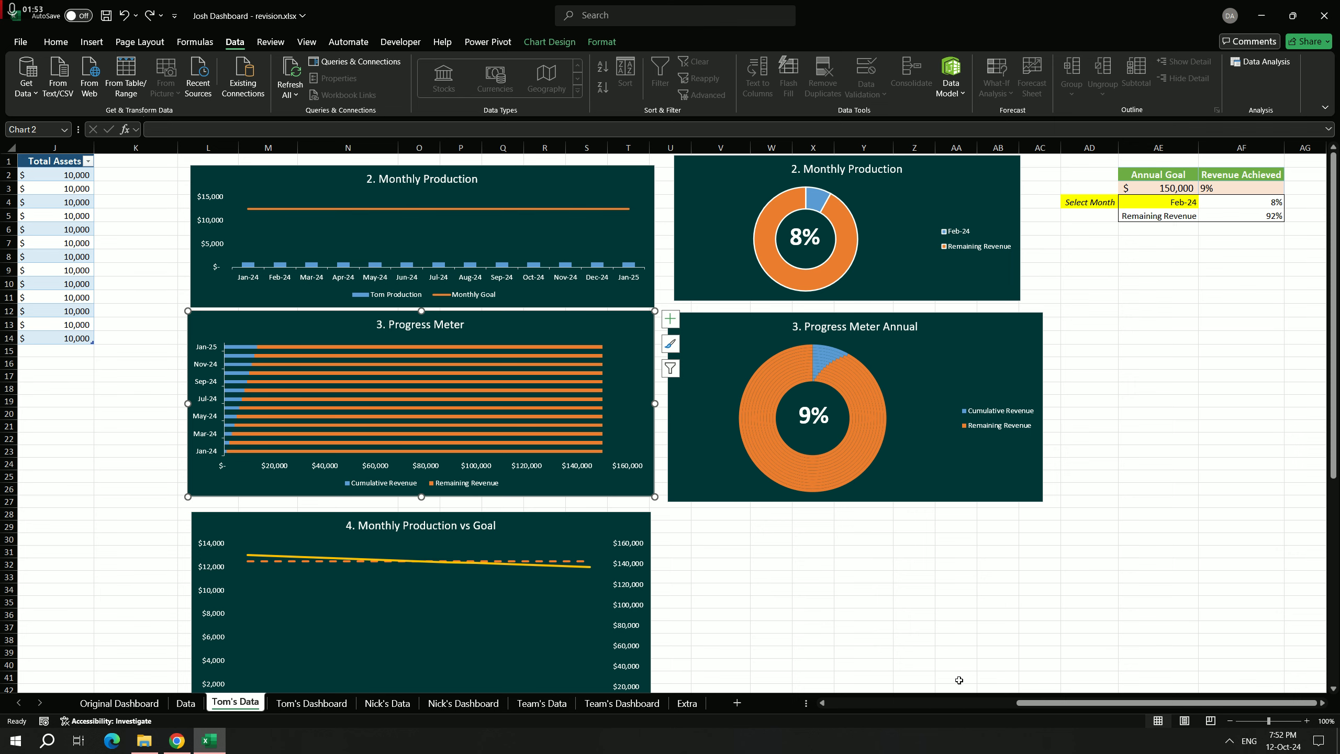
drag(1051, 703, 934, 709)
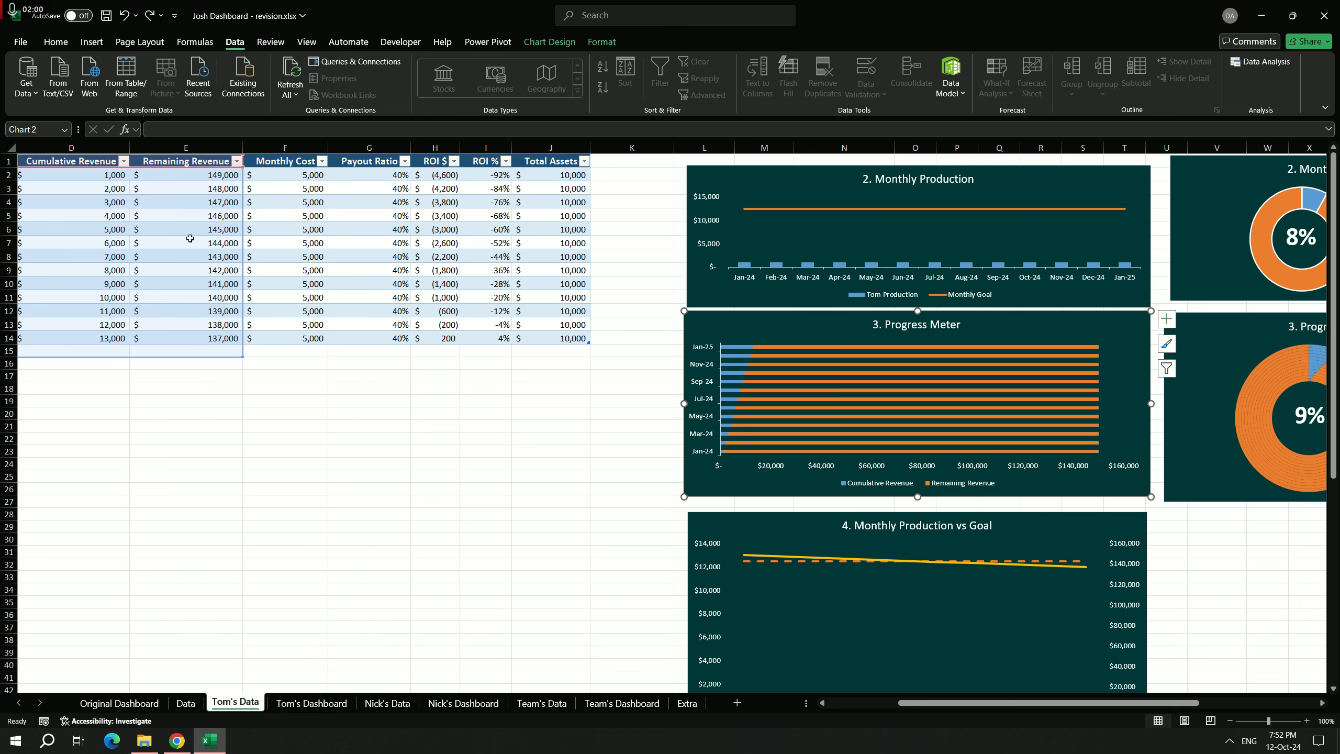
drag(918, 702, 1021, 699)
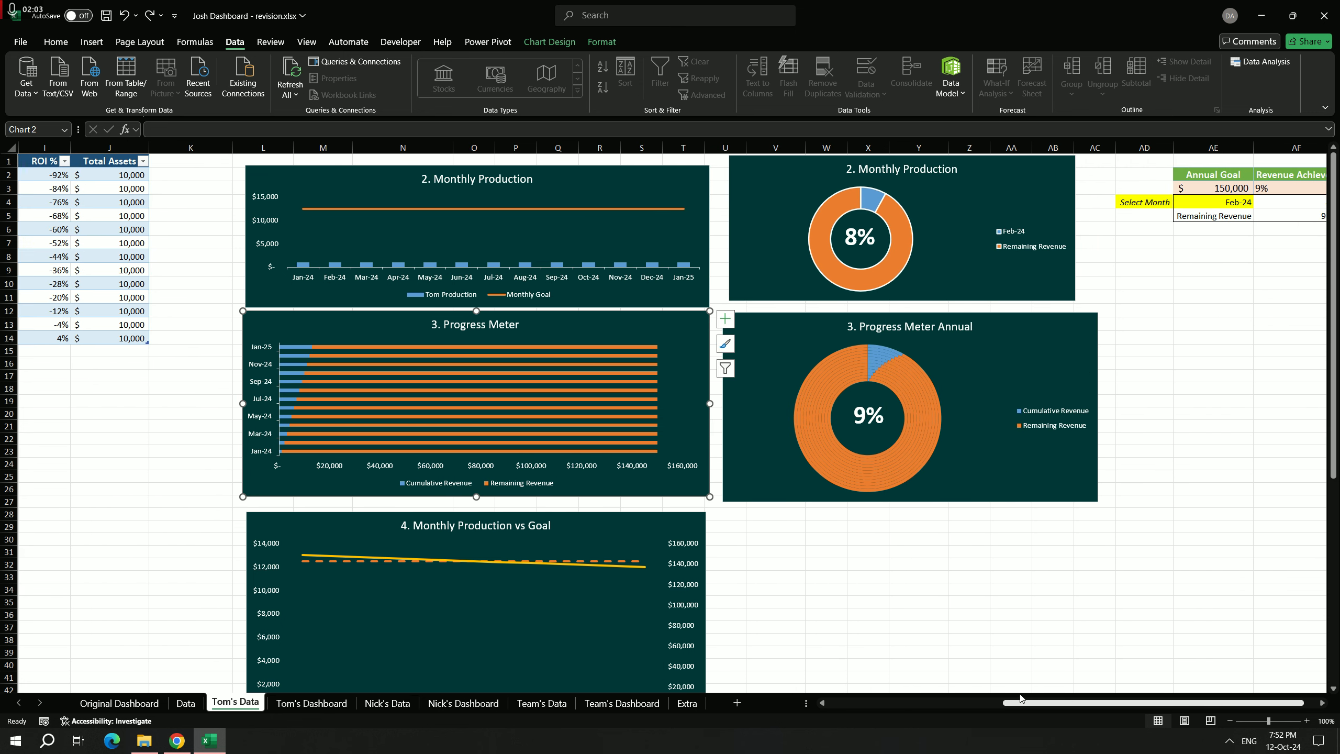
click(997, 330)
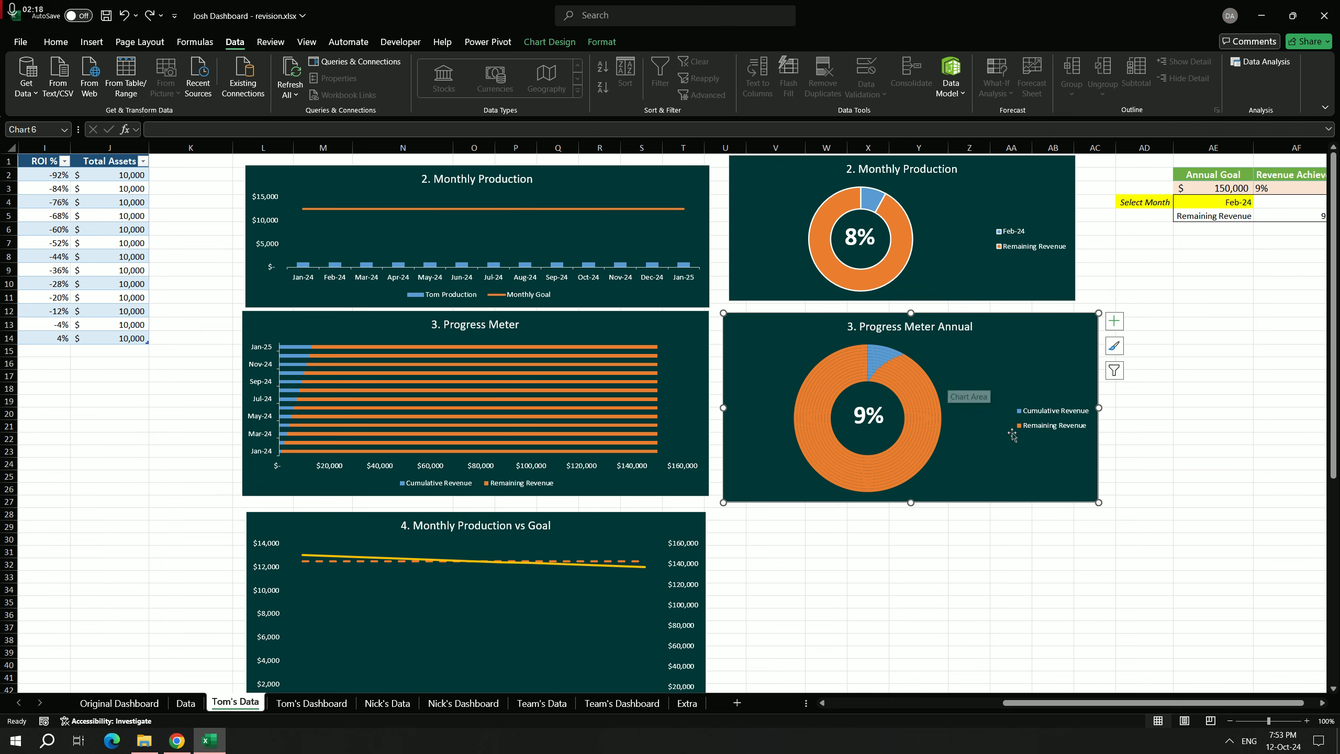
mouse_move(1079, 702)
mouse_down()
mouse_move(1000, 703)
mouse_move(1053, 703)
mouse_up()
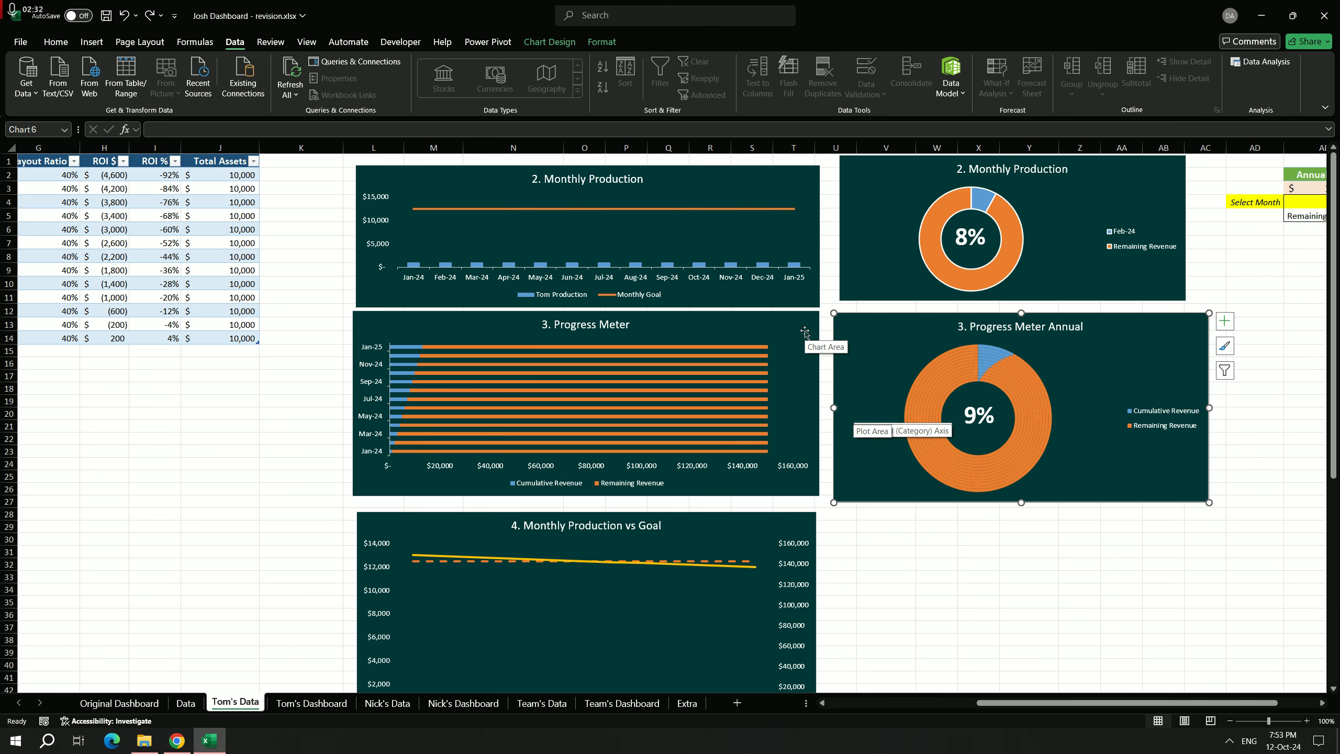
Step: Examine the series and both value axes of the Monthly Production vs Goal chart, including the Jan-25 cumulative revenue point
scroll(804, 333, down, 3)
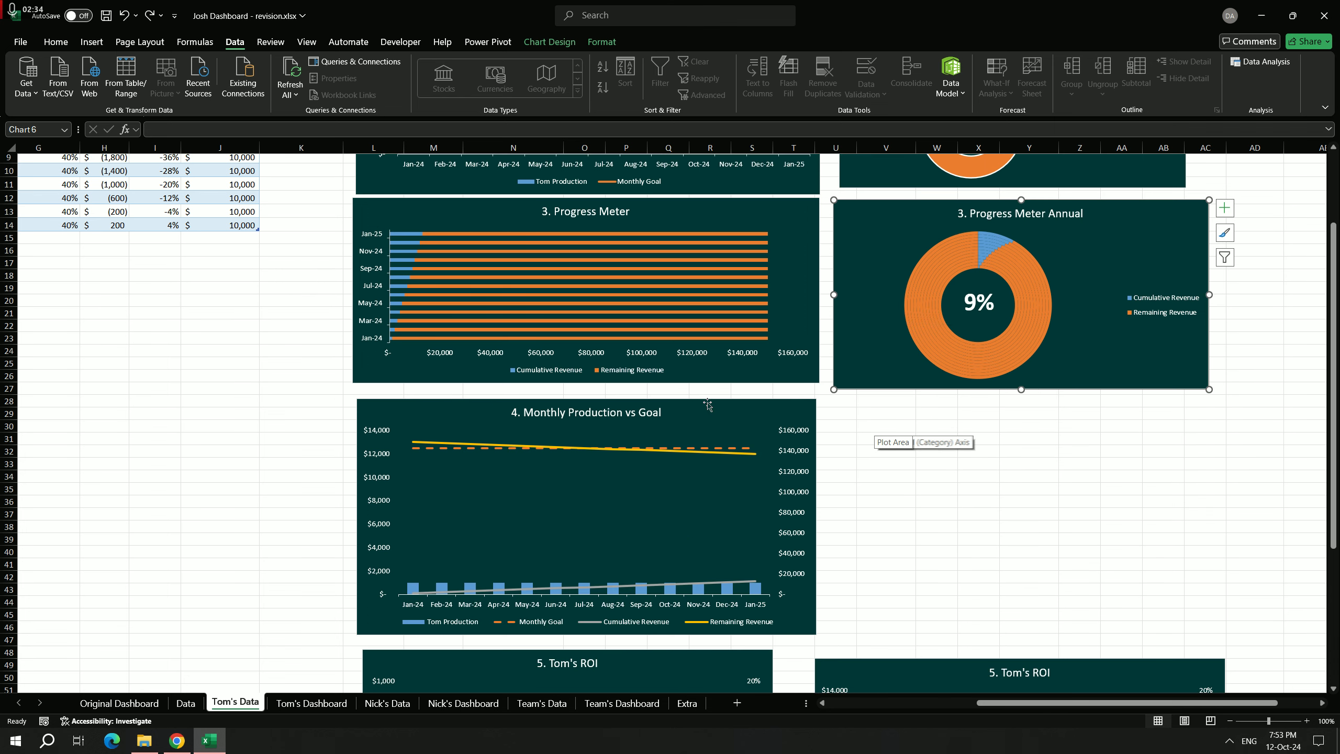
scroll(627, 407, down, 2)
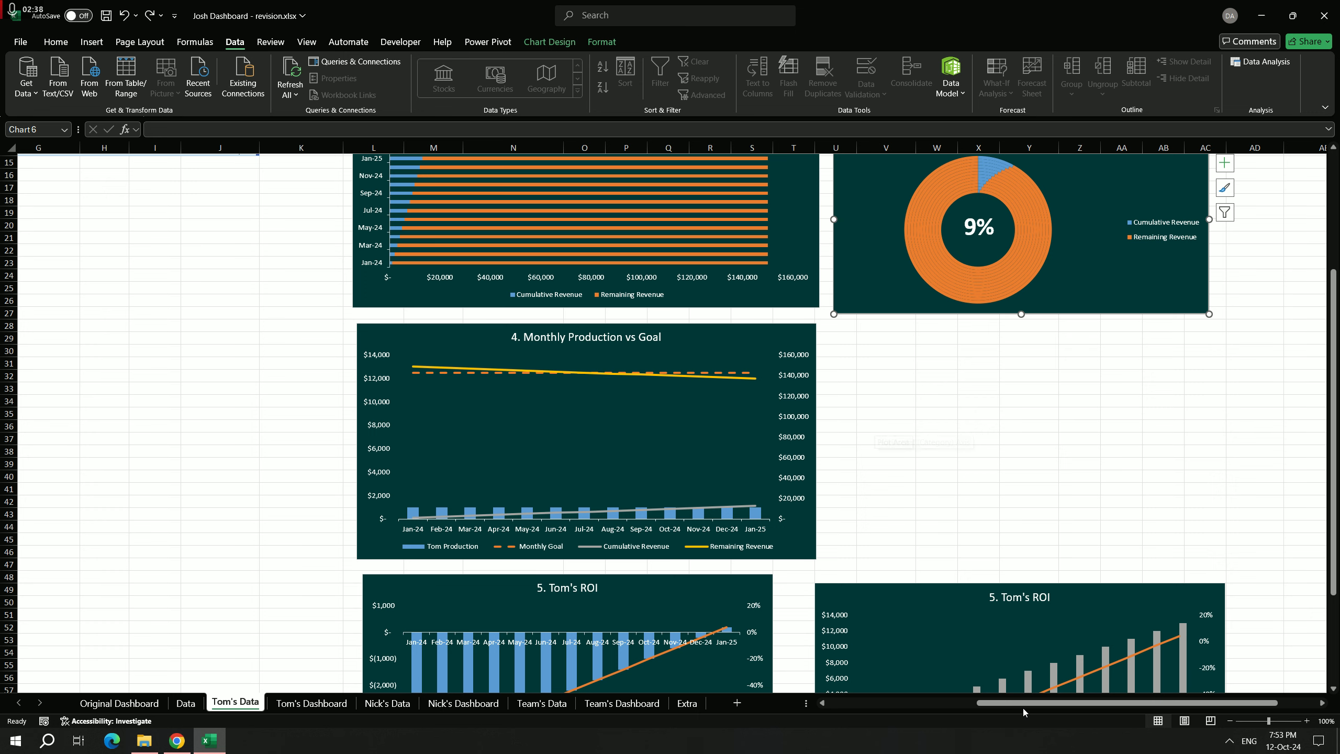
drag(1023, 704, 978, 708)
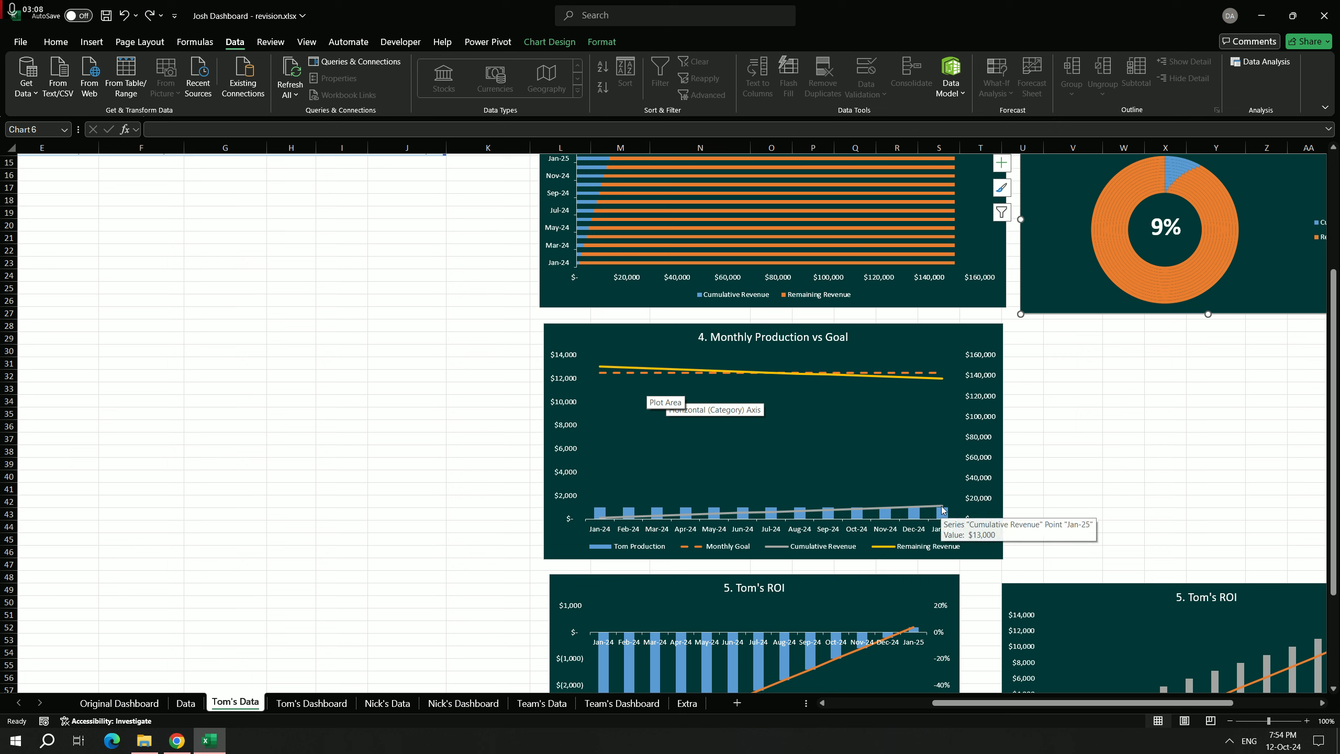
mouse_move(942, 508)
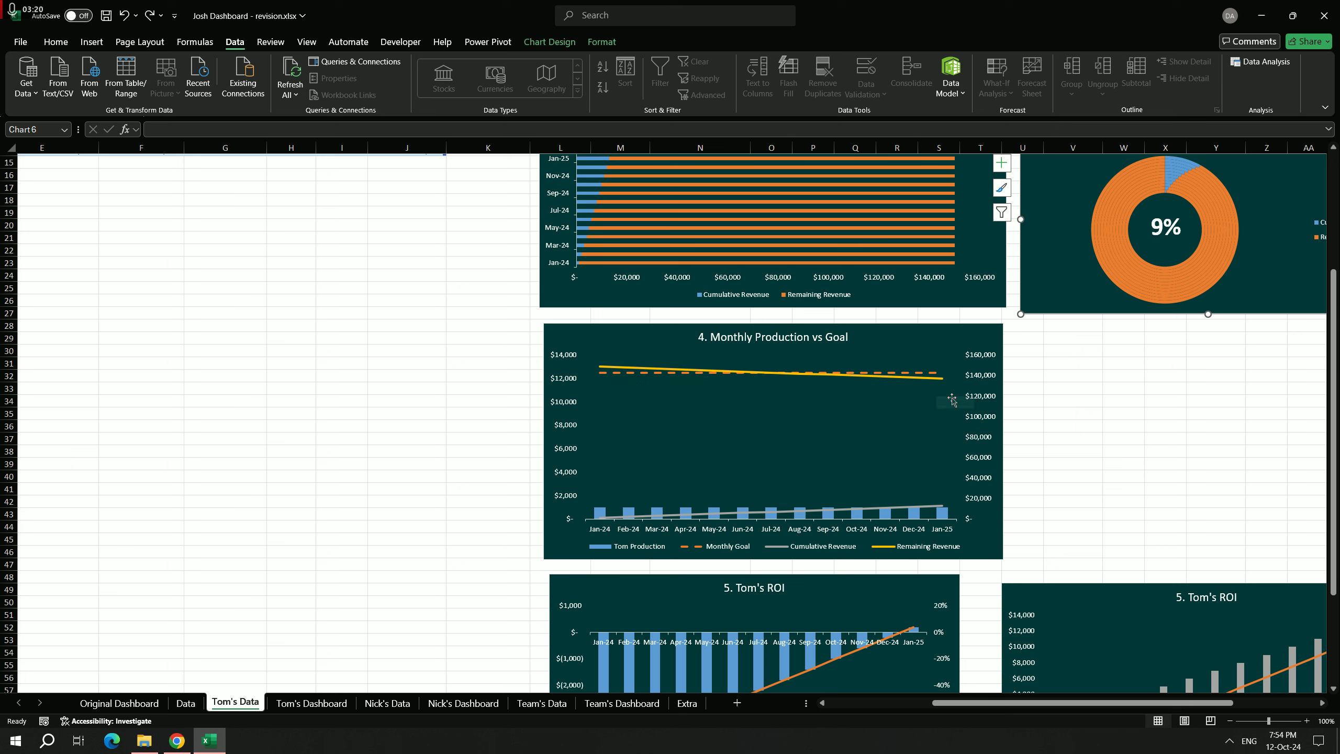
click(1119, 400)
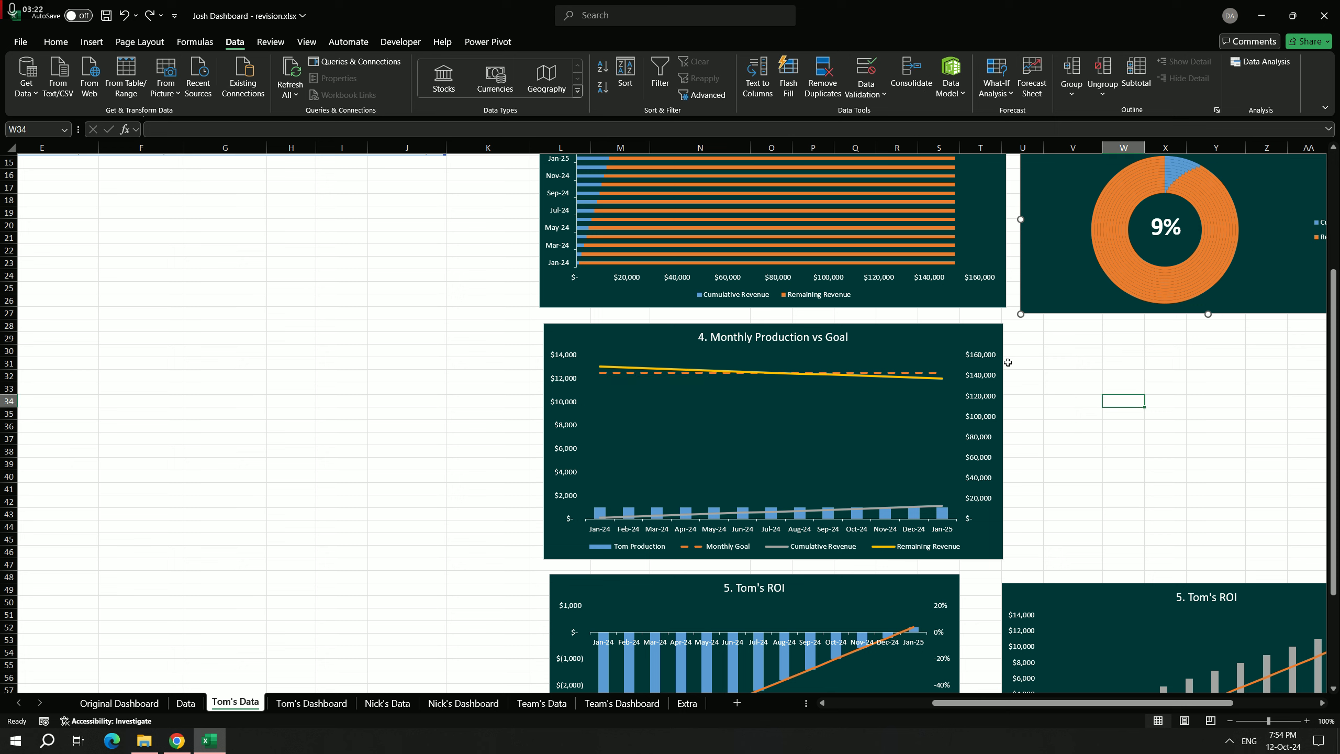
click(980, 334)
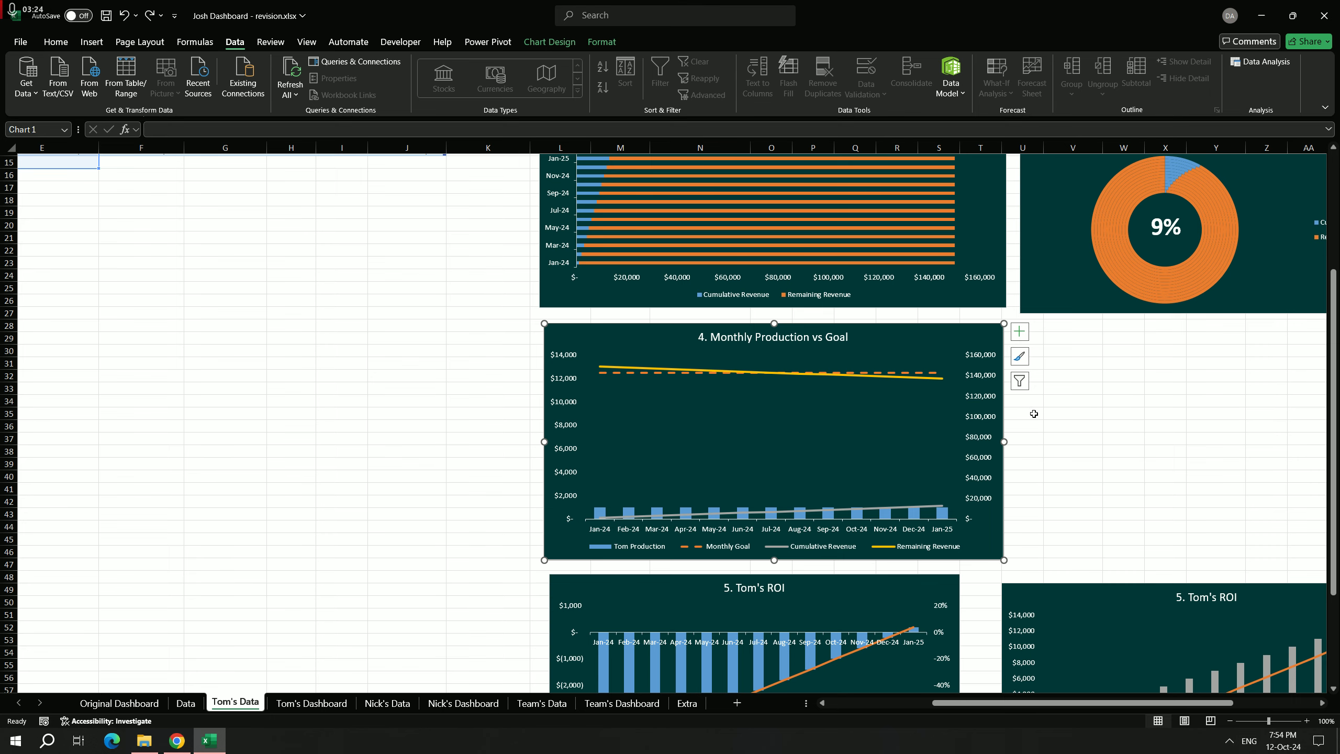
Step: Examine the ROI chart with its source columns, the ROI $ formula in H2, and the second ROI chart with cumulative revenue
scroll(1108, 386, down, 4)
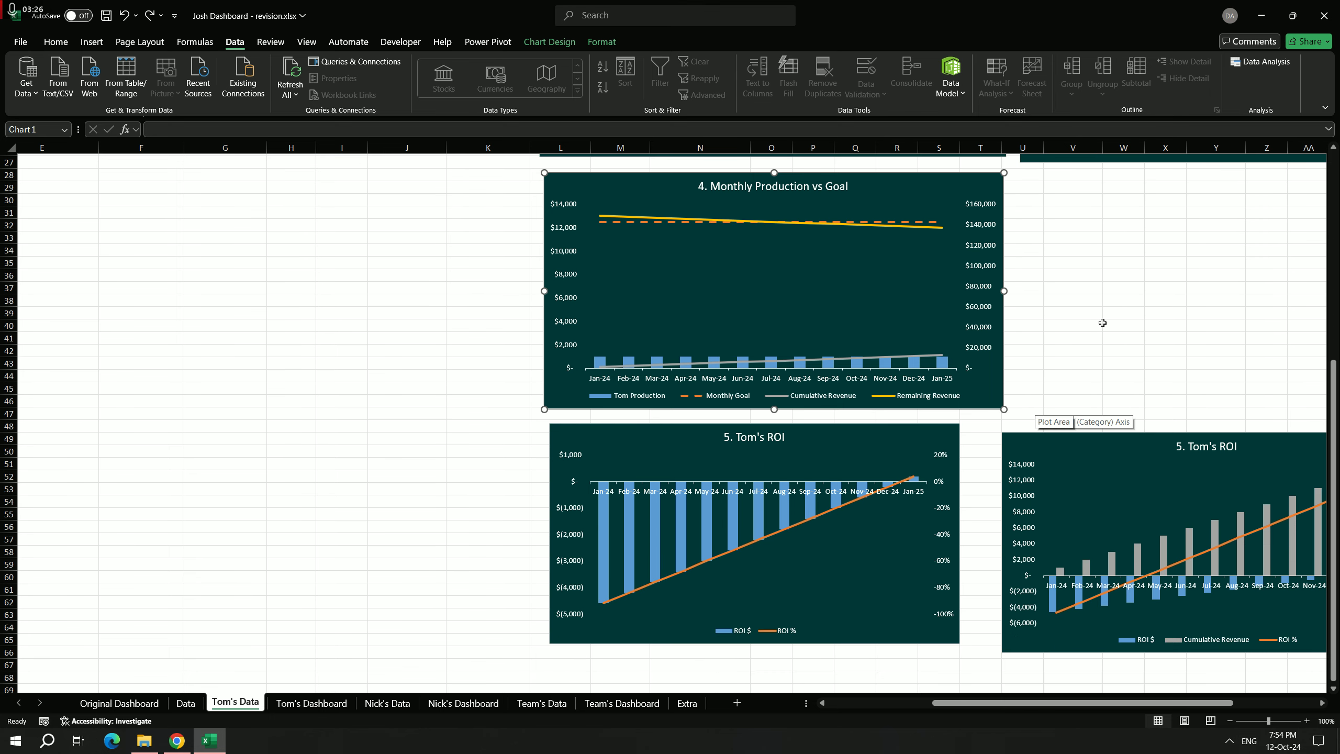
scroll(1088, 326, up, 2)
scroll(1087, 353, down, 2)
scroll(1077, 364, up, 2)
scroll(1087, 380, down, 3)
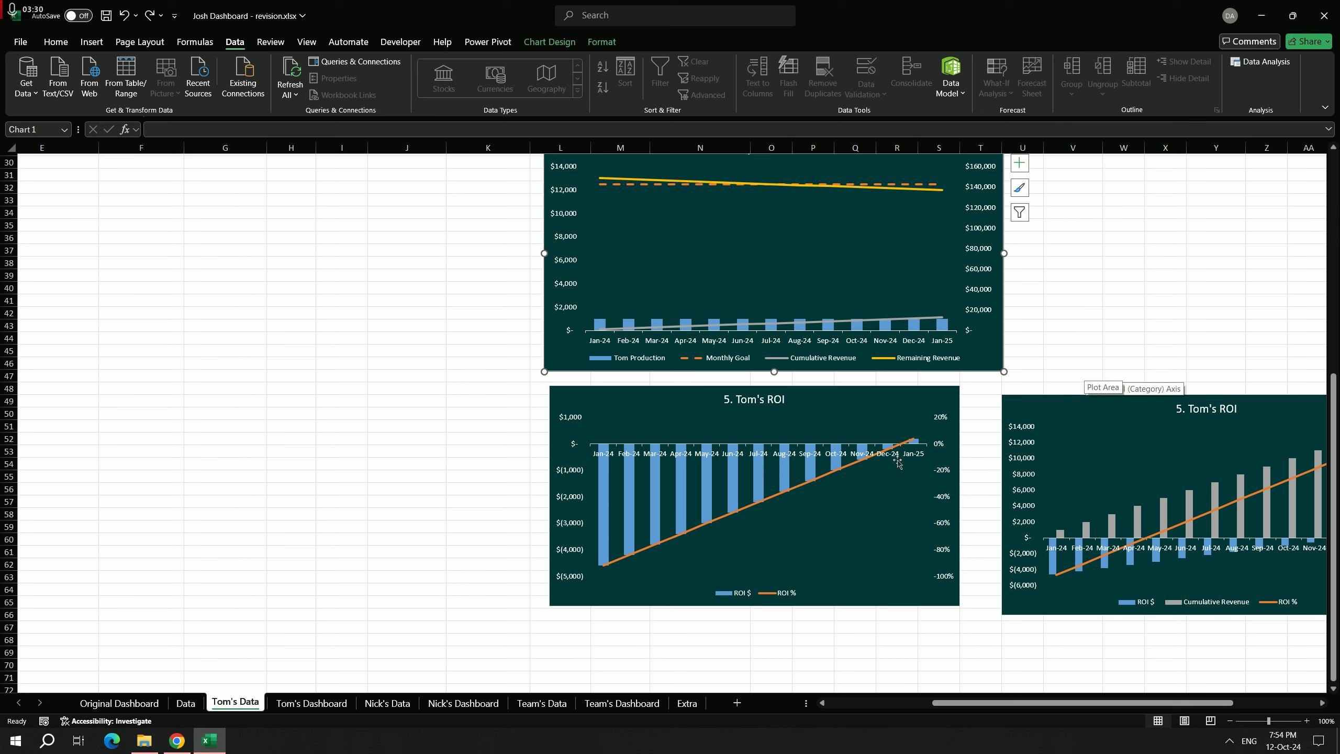
click(842, 406)
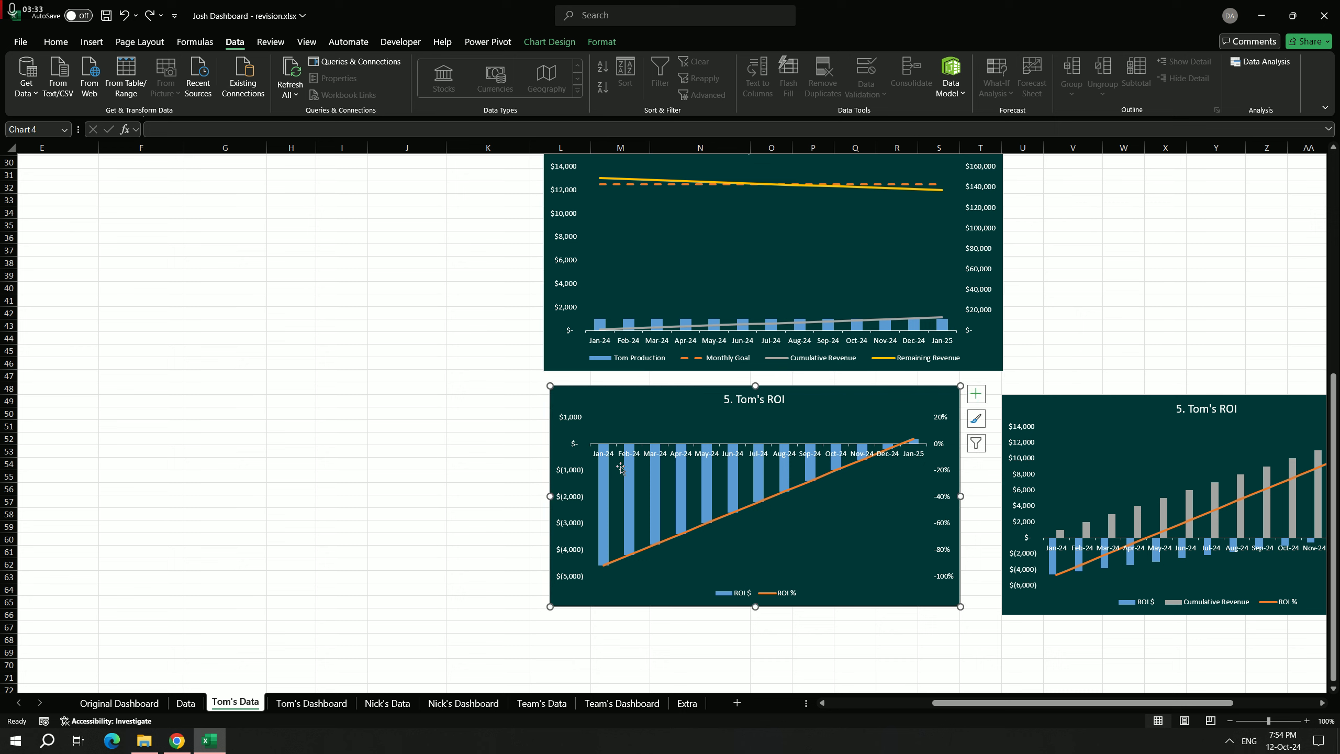
drag(1001, 707, 958, 705)
scroll(559, 527, up, 7)
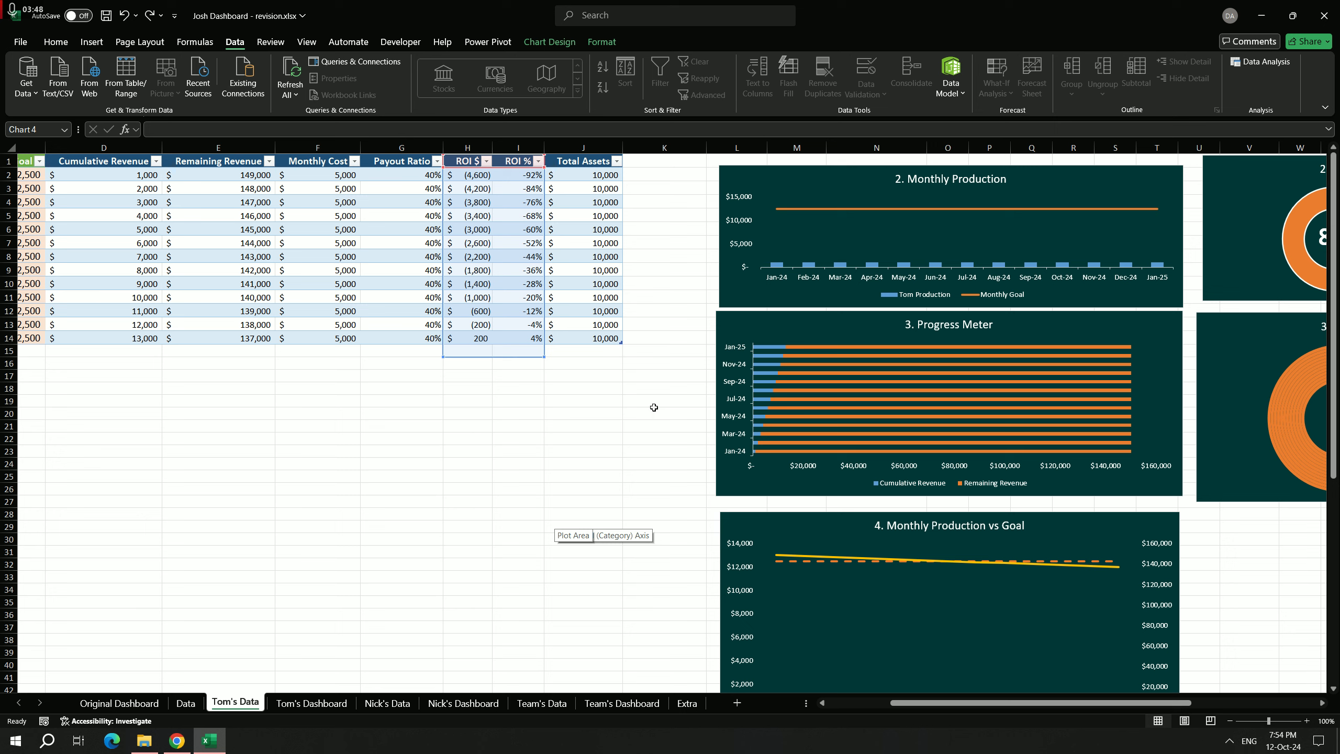
click(478, 178)
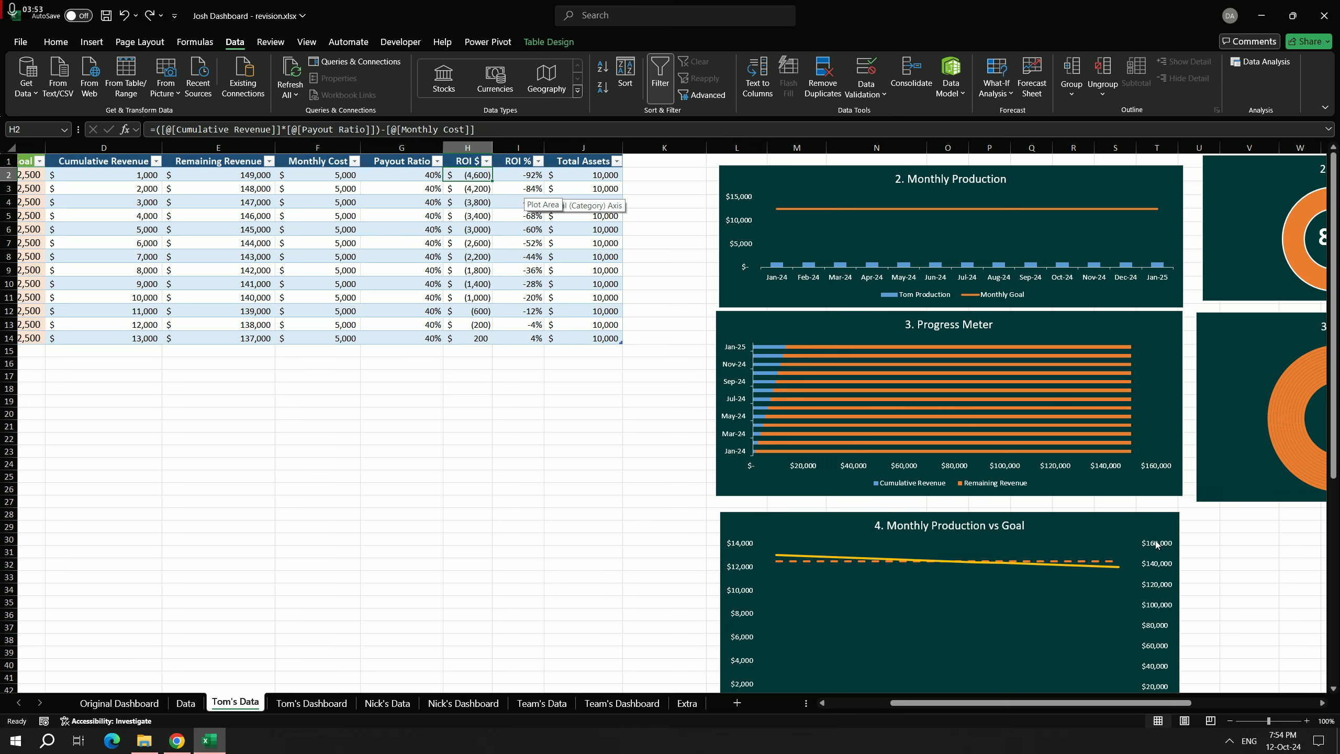
scroll(1155, 544, down, 10)
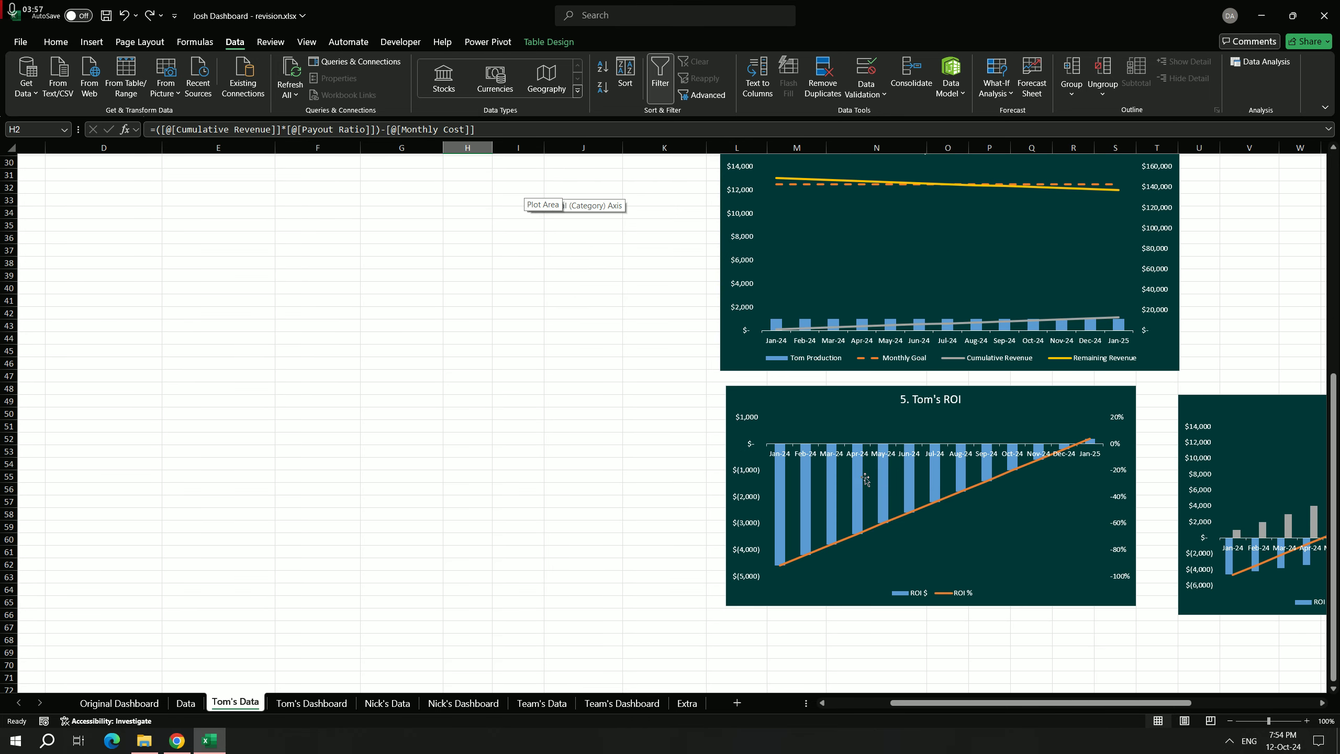
drag(1071, 709, 1205, 693)
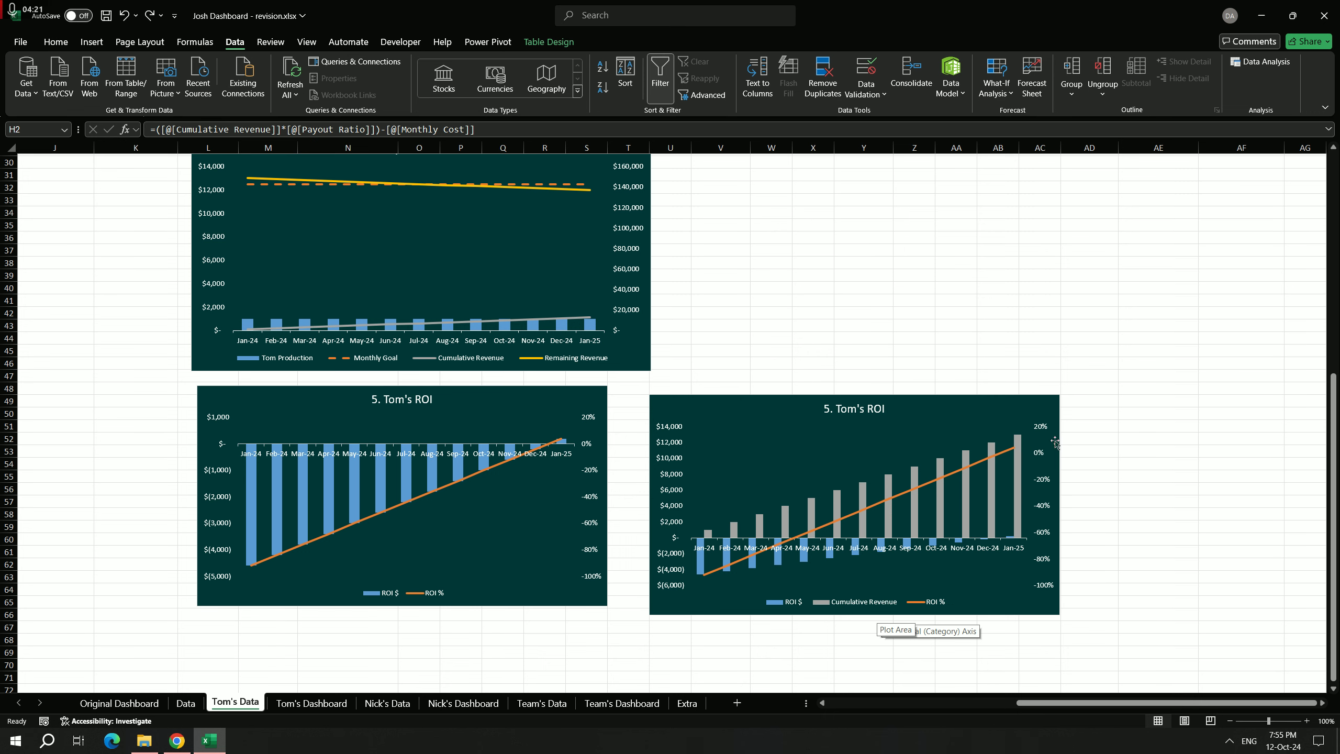
Step: Open the second salesperson's data sheet and look over its table, the production and progress charts, and the month selector block
scroll(945, 426, up, 9)
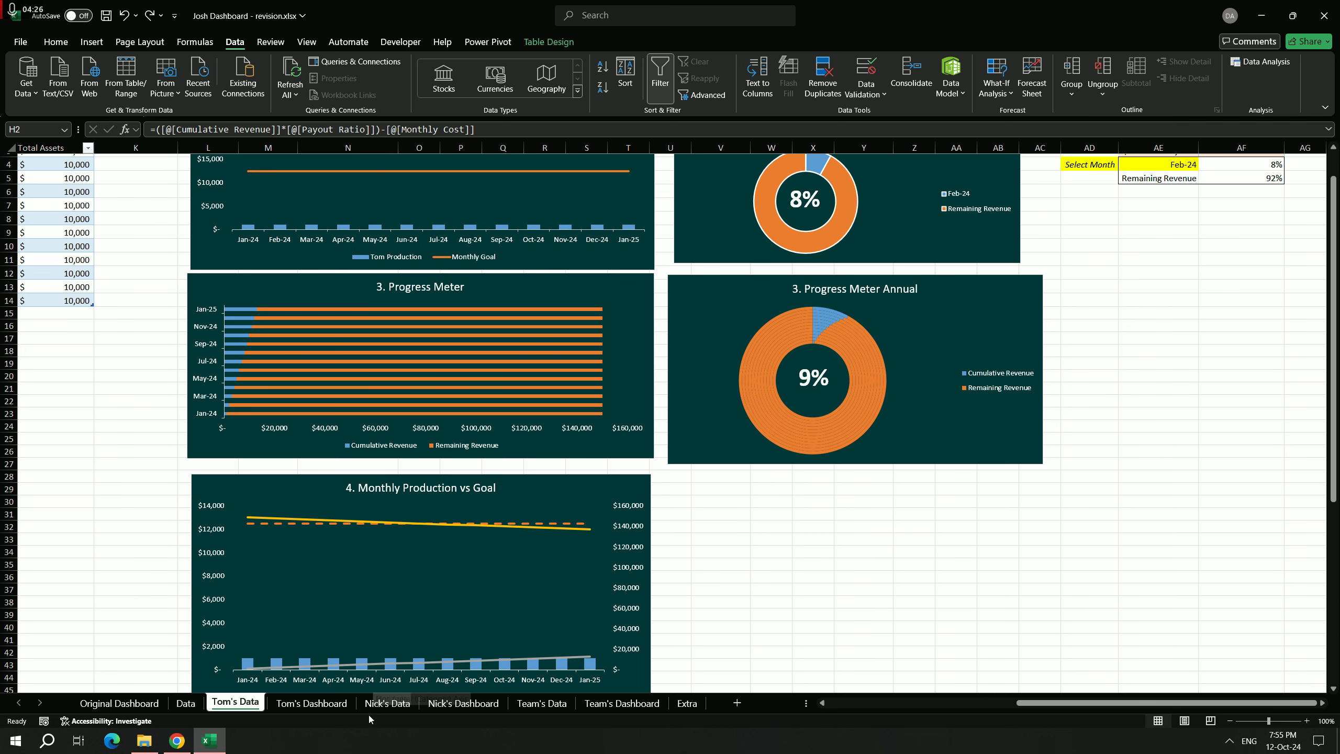
click(386, 704)
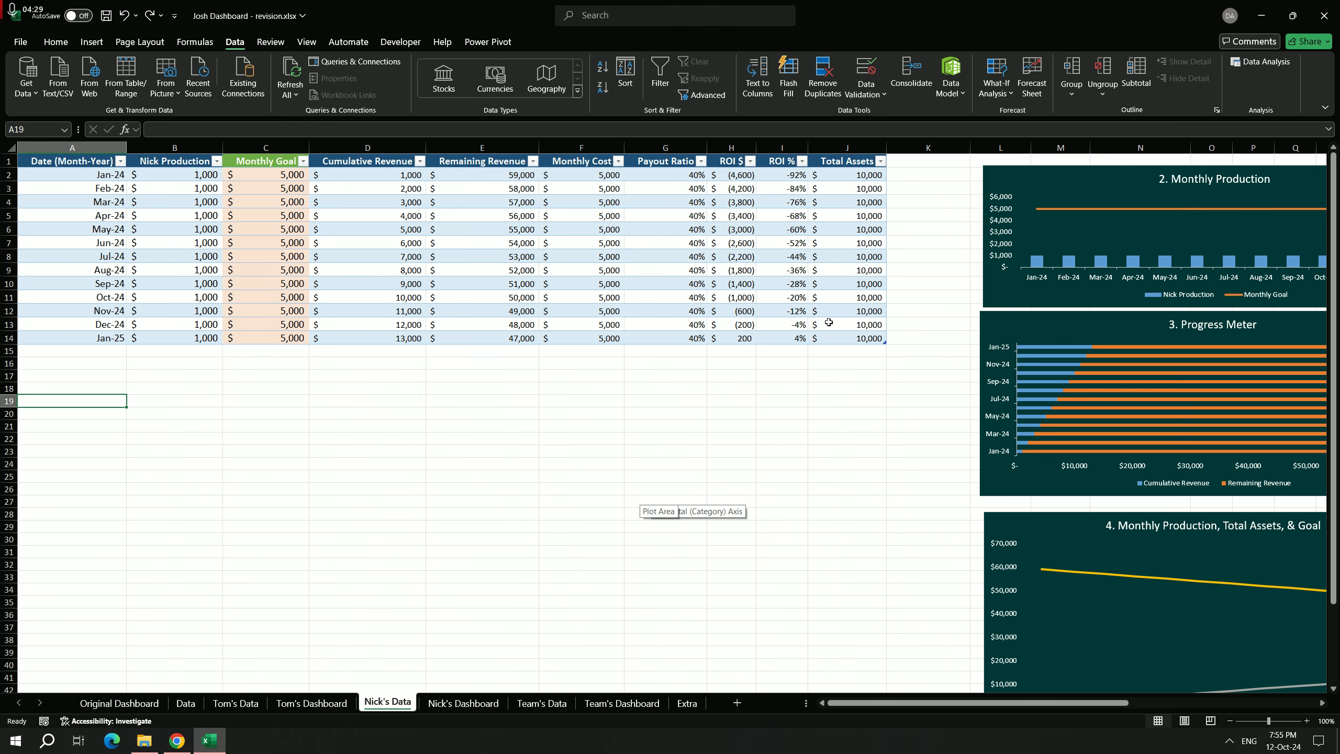
drag(950, 703, 1084, 704)
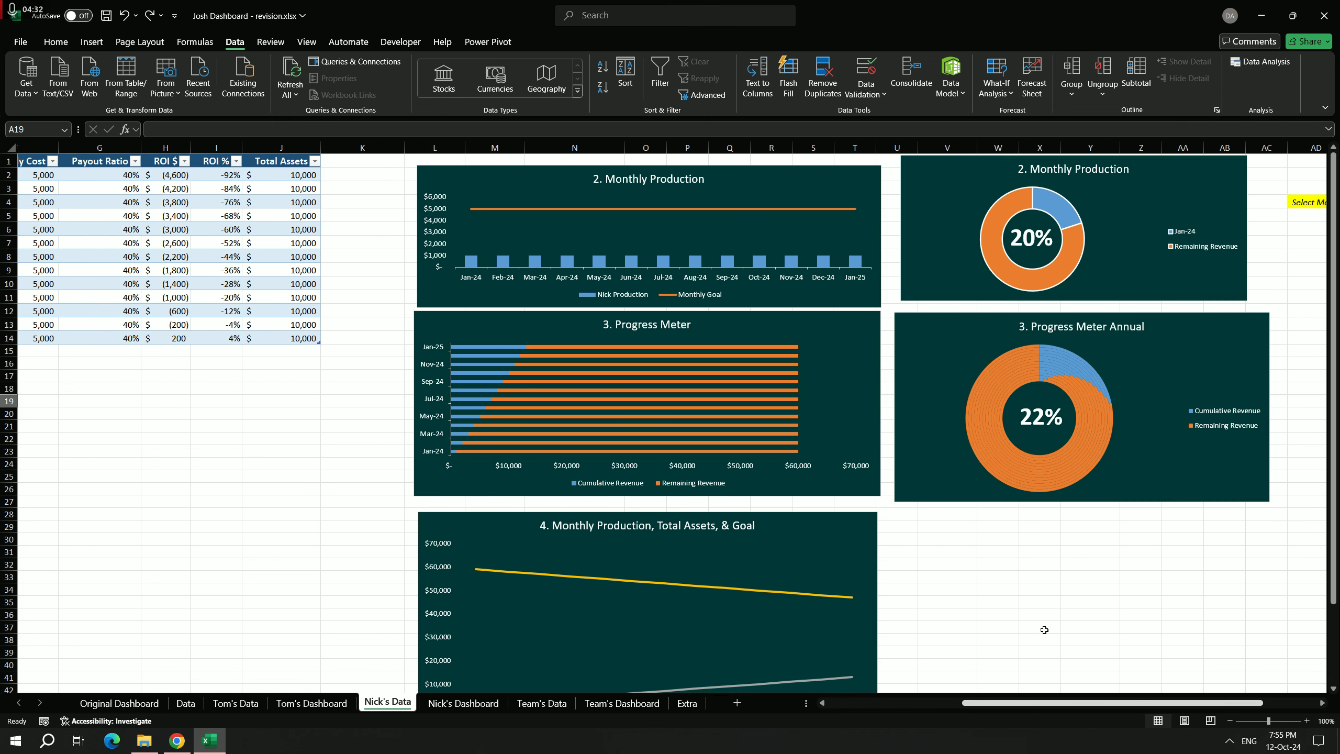
scroll(1019, 529, down, 1)
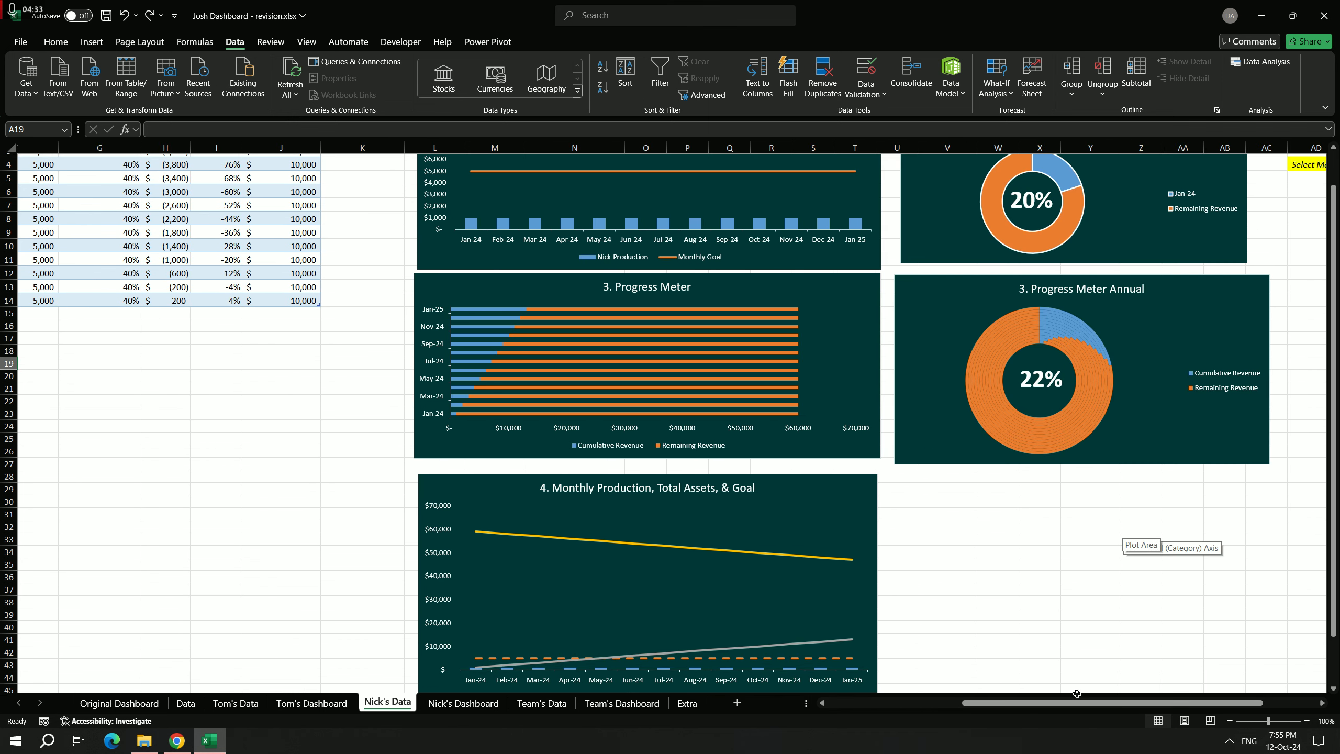
scroll(1097, 620, right, 3)
scroll(1097, 620, up, 1)
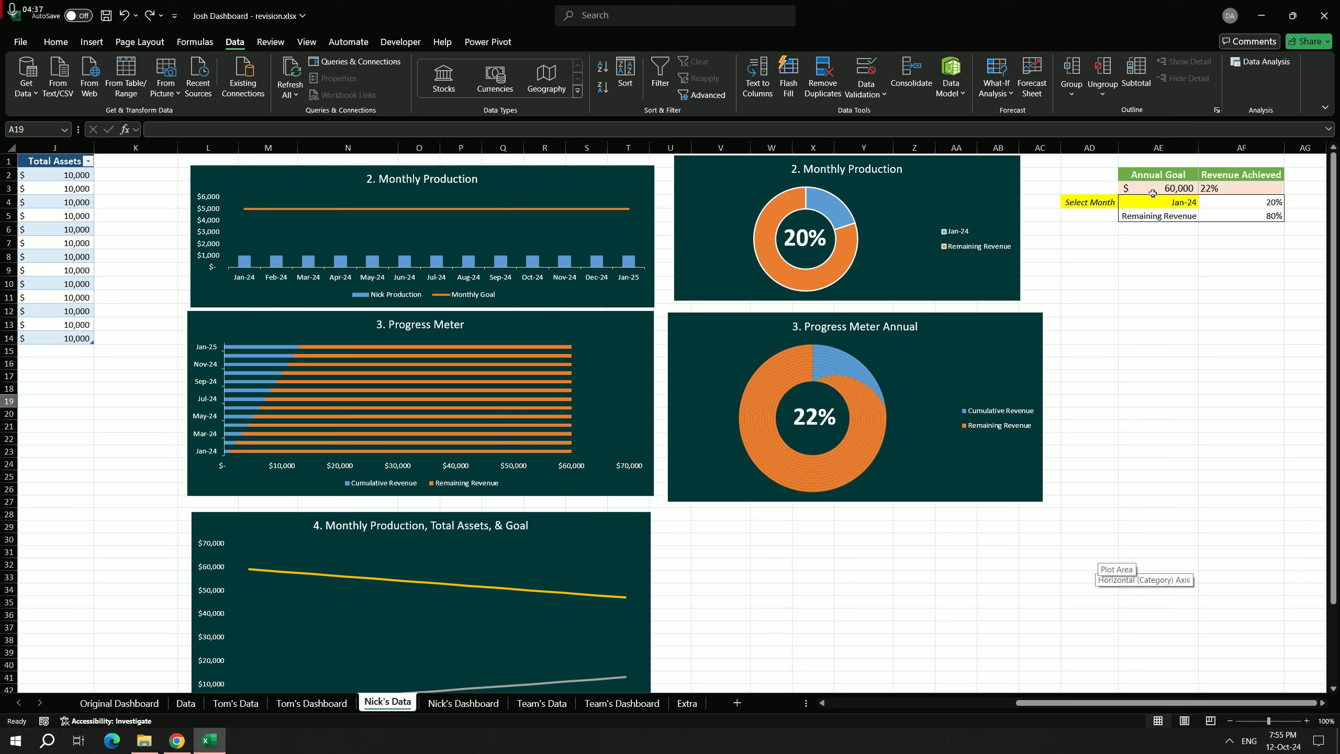
Step: Inspect the month lookup formula in AF4 and the remaining revenue formula in AF5, and view the Monthly Production, Total Assets, & Goal chart
click(1253, 203)
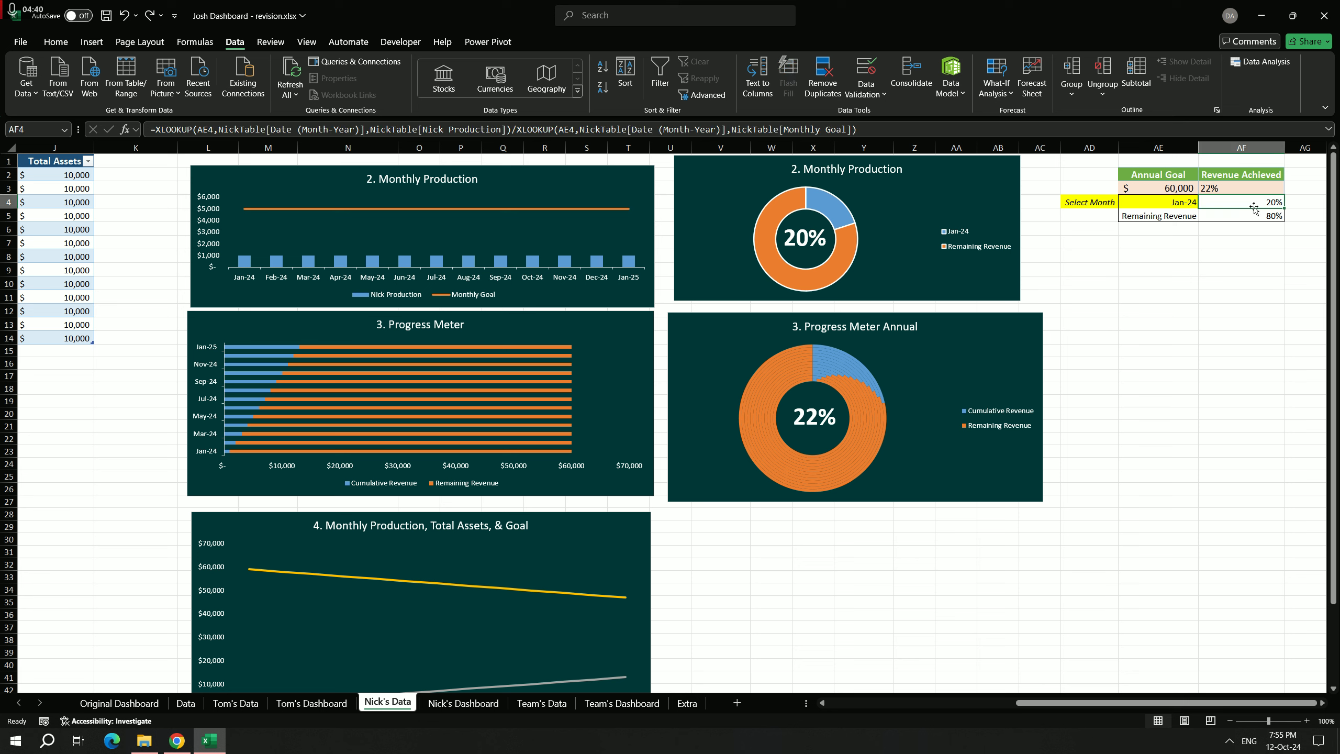
click(1253, 219)
drag(1171, 702, 1097, 704)
scroll(903, 548, down, 5)
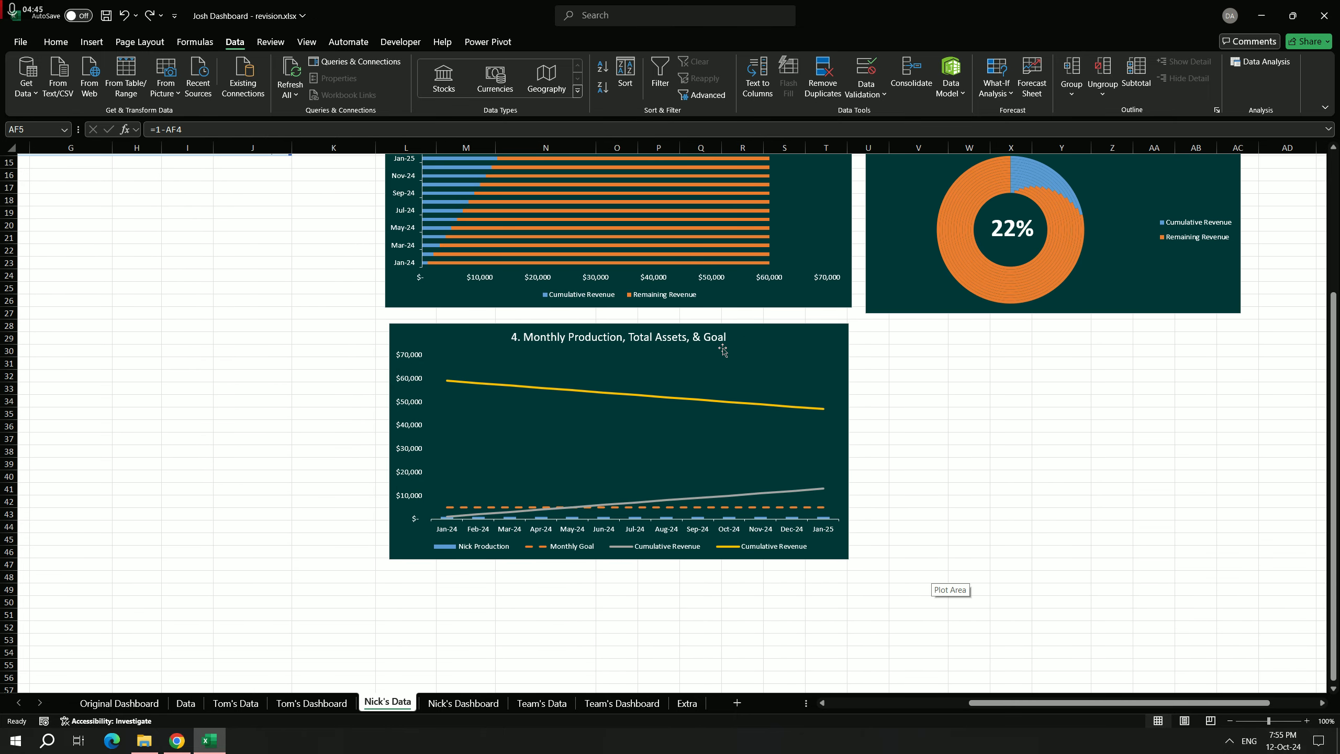
scroll(753, 362, up, 1)
scroll(753, 361, up, 4)
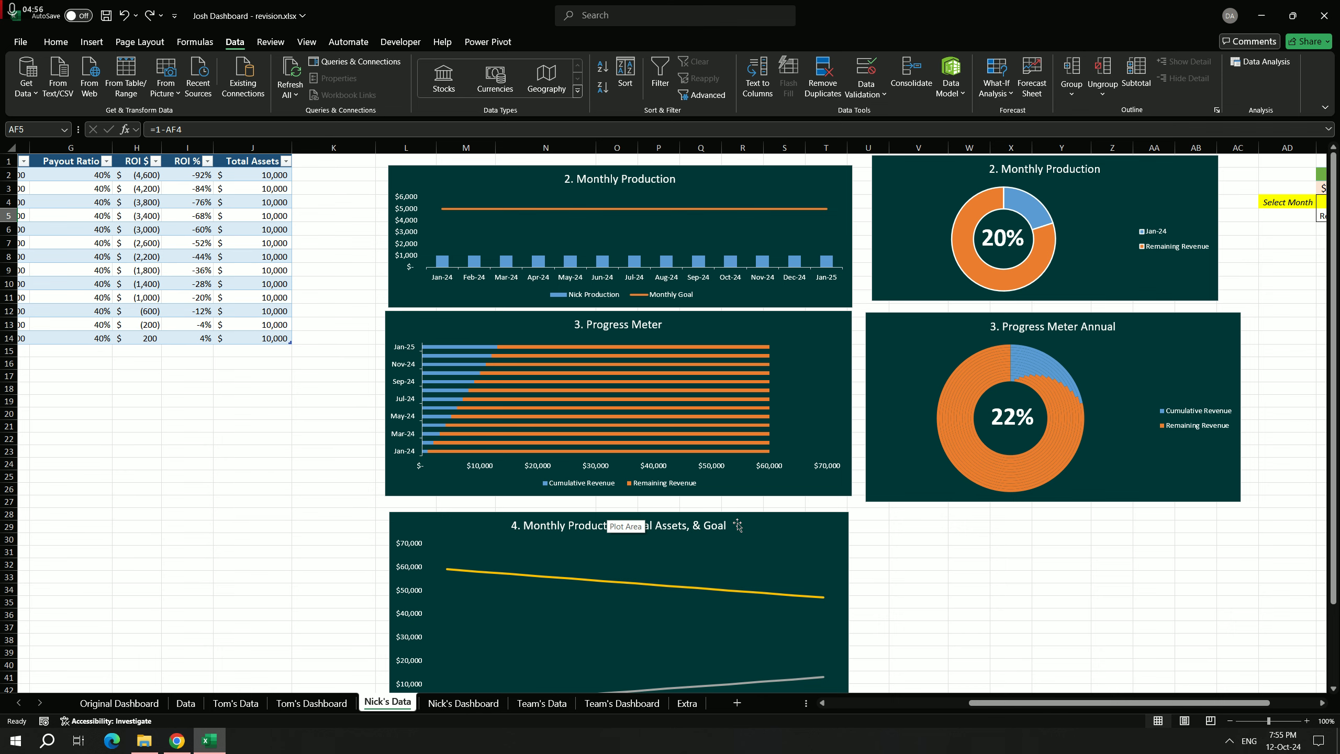
Step: View the second salesperson's dashboard, the Team's Data table and the Team's Dashboard sheet
click(448, 704)
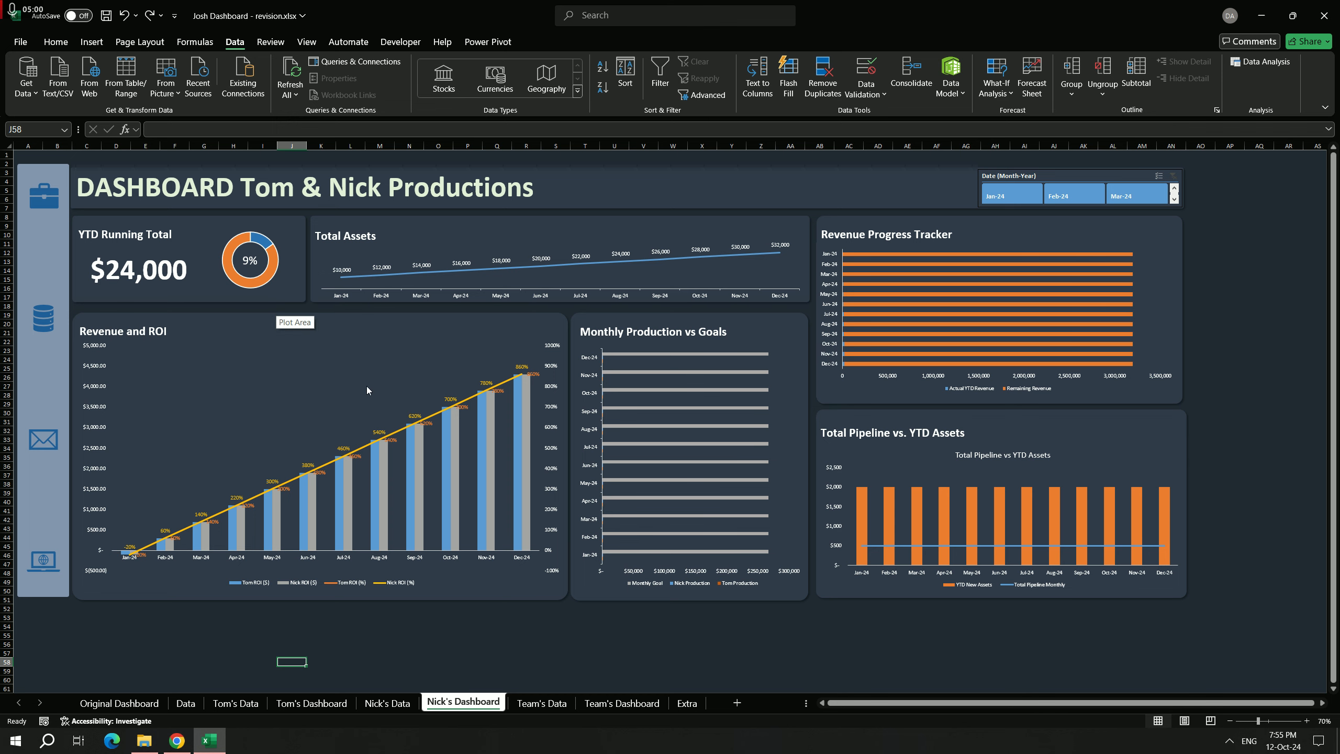
click(542, 704)
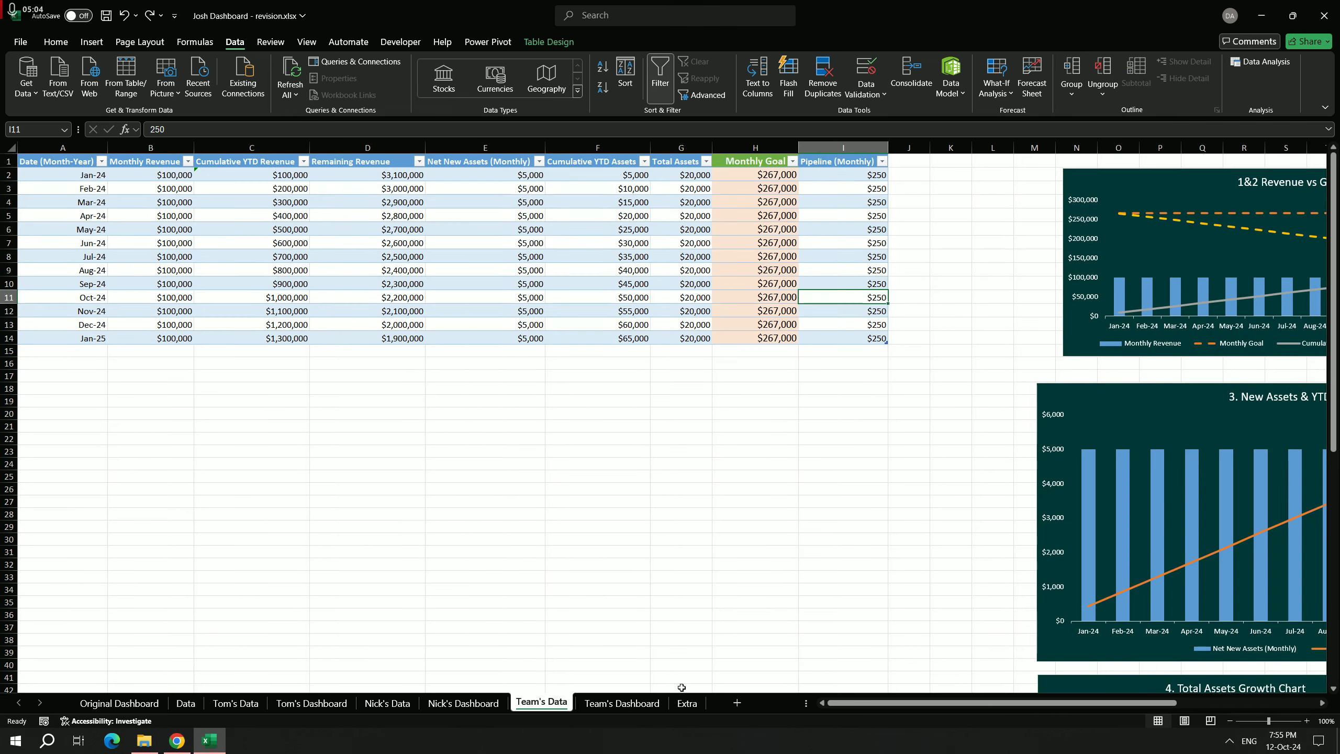
drag(901, 704, 876, 708)
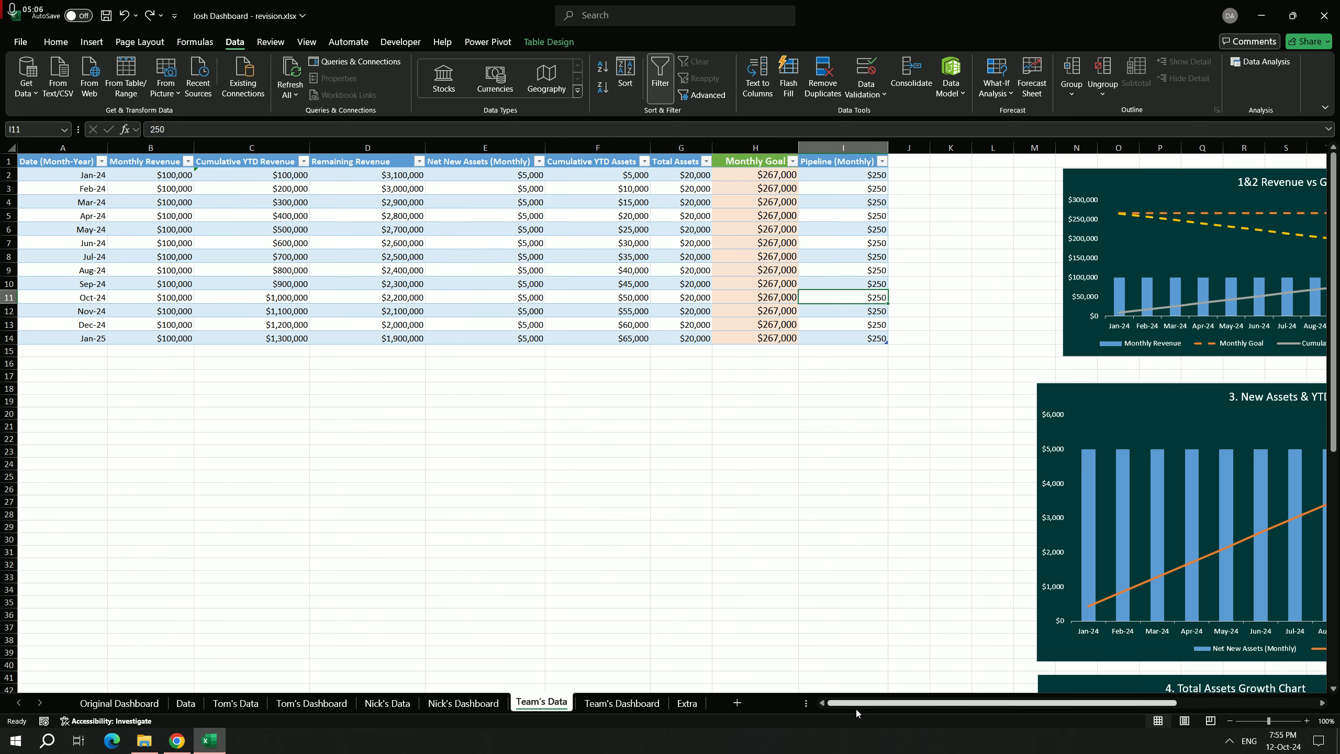
click(621, 703)
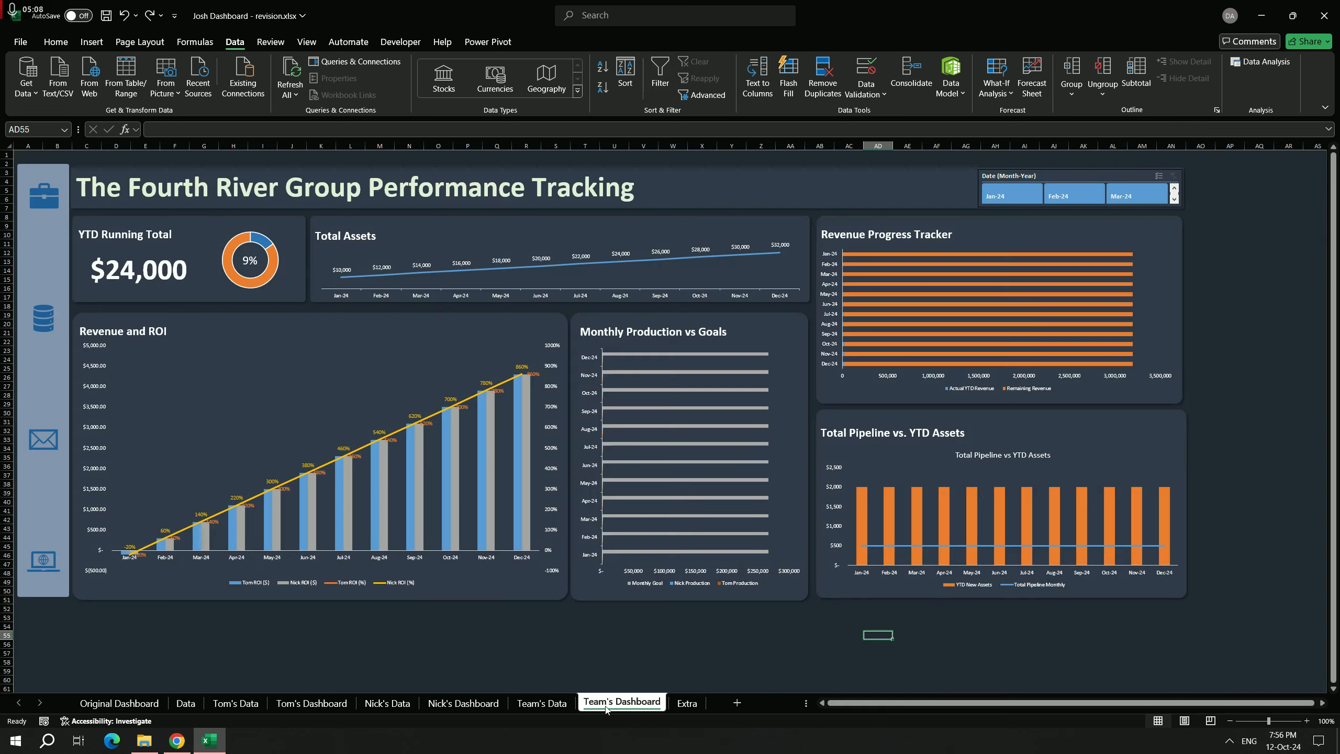
Step: Look over the Revenue vs Goal and New Assets & YTD Assets charts on the Team's Data sheet
click(548, 704)
scroll(1069, 666, right, 5)
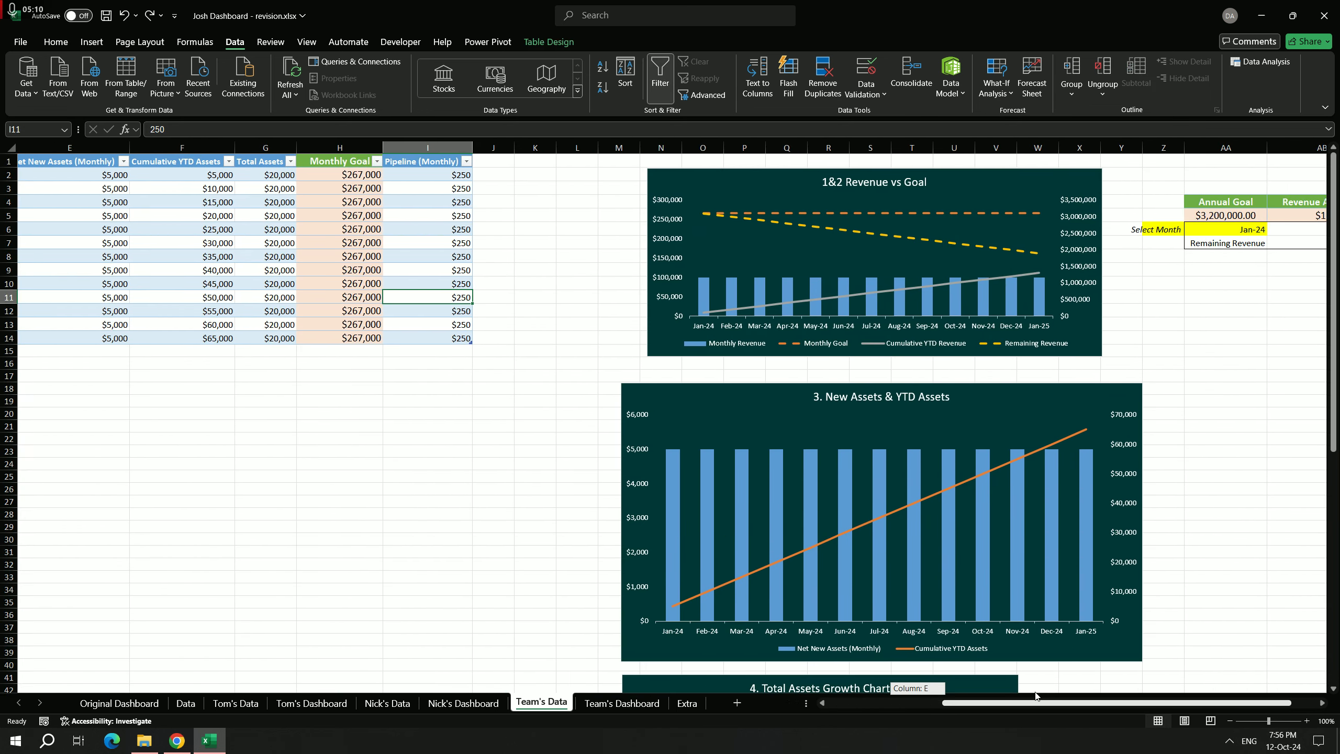
scroll(928, 515, down, 12)
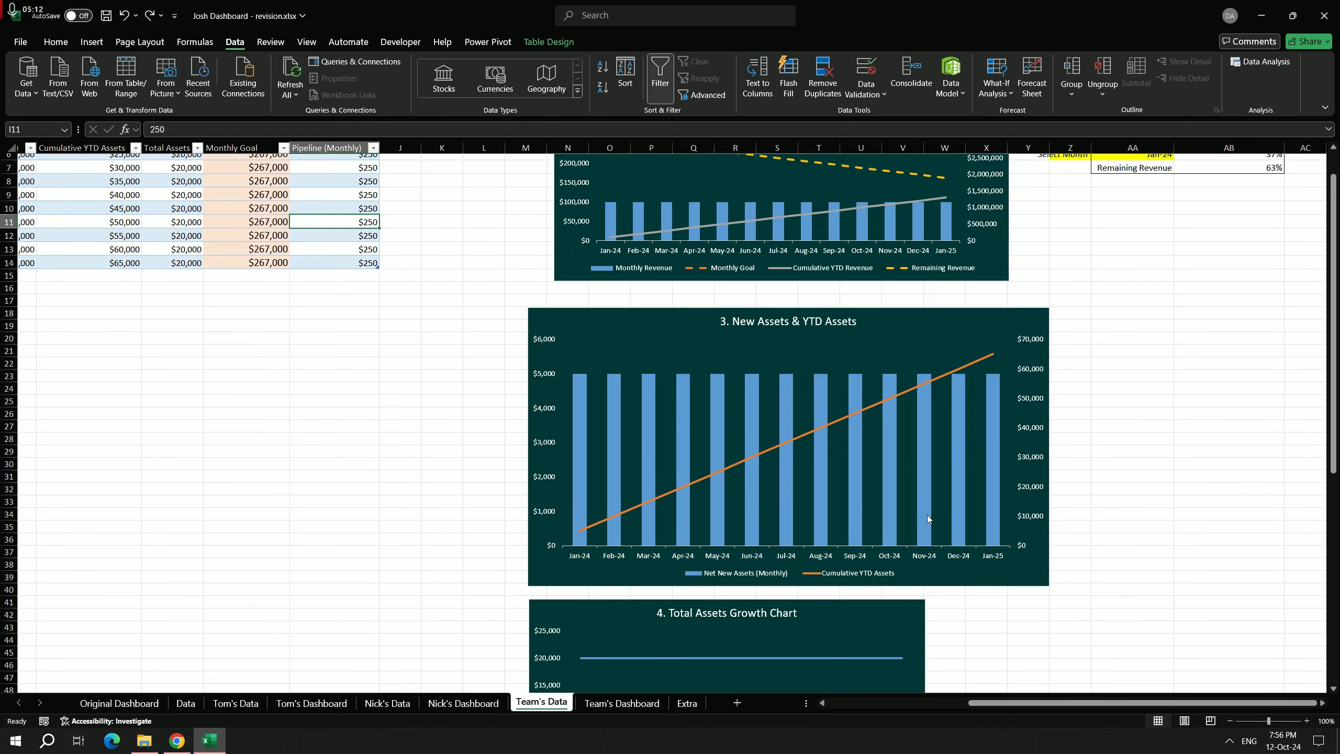
scroll(667, 527, up, 10)
scroll(637, 527, up, 2)
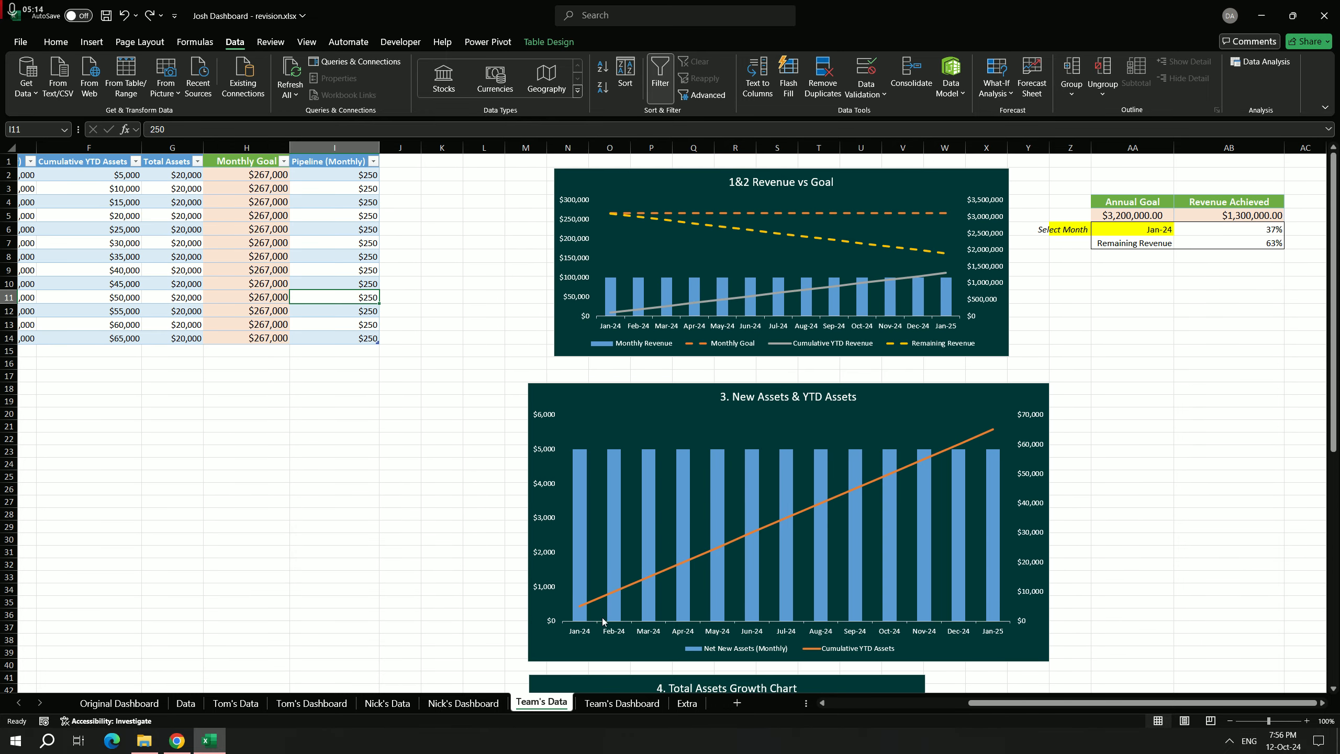
Step: Check the manually entered Monthly Revenue values in several rows of the Team's Data table
scroll(665, 629, left, 5)
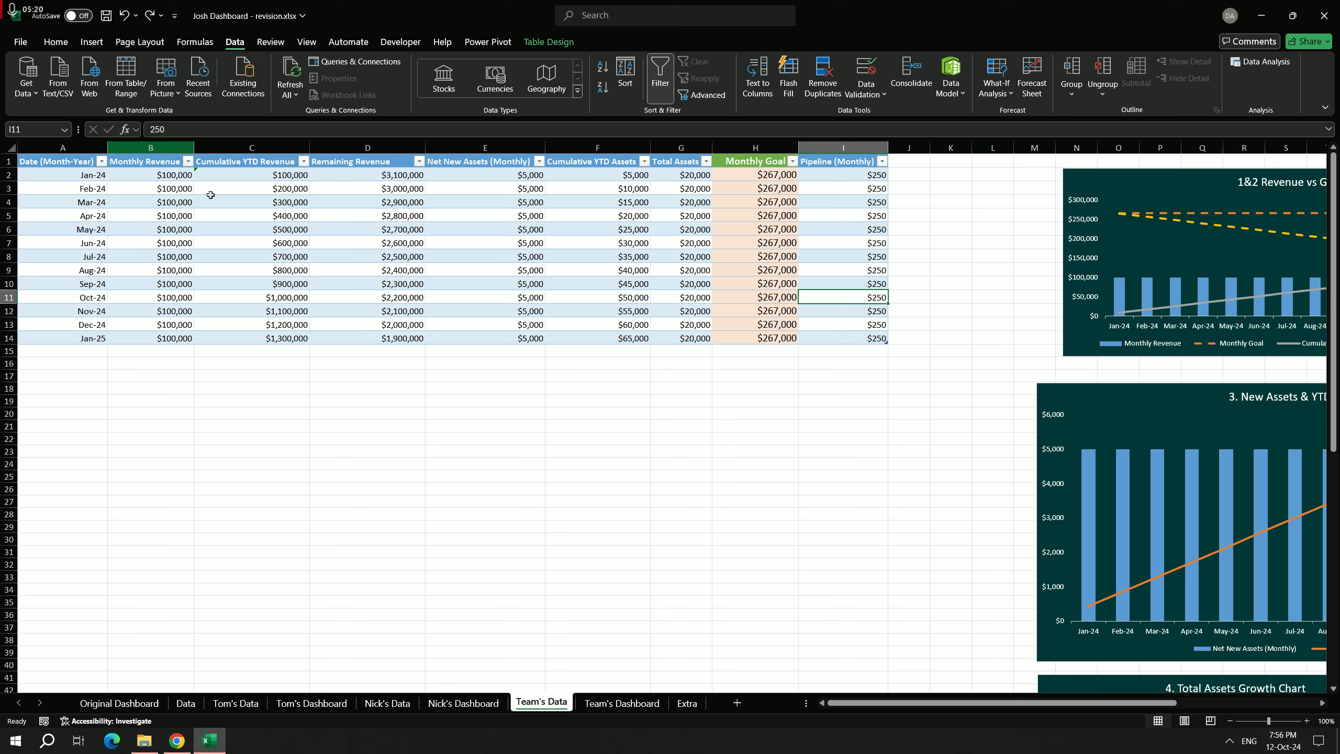
click(163, 177)
click(161, 203)
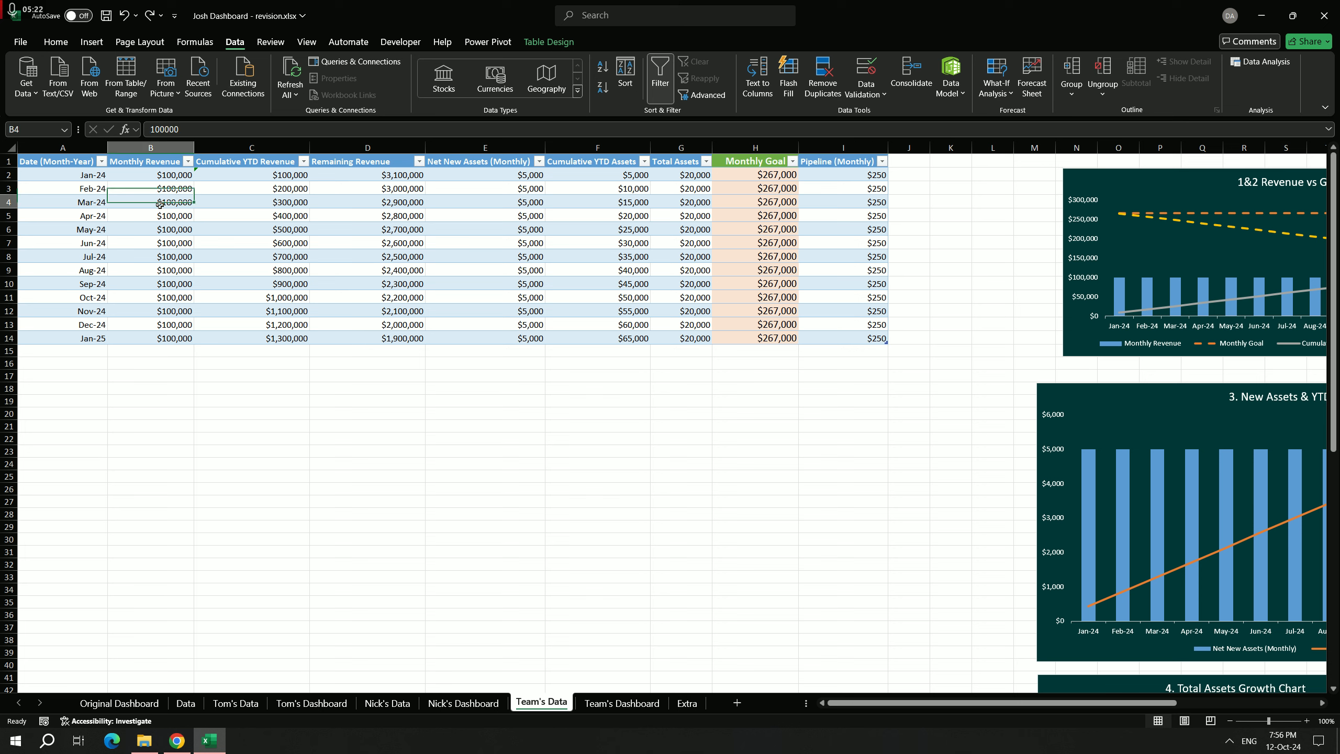
click(169, 323)
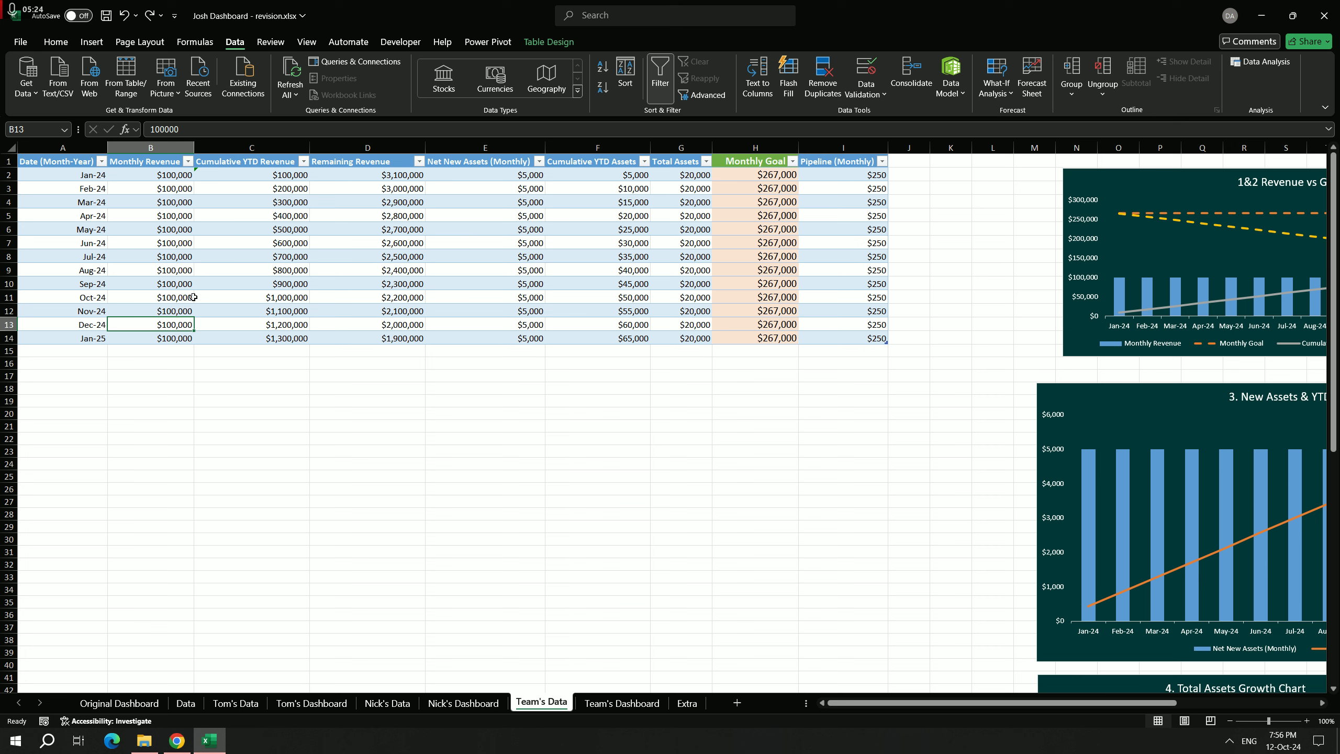
click(168, 179)
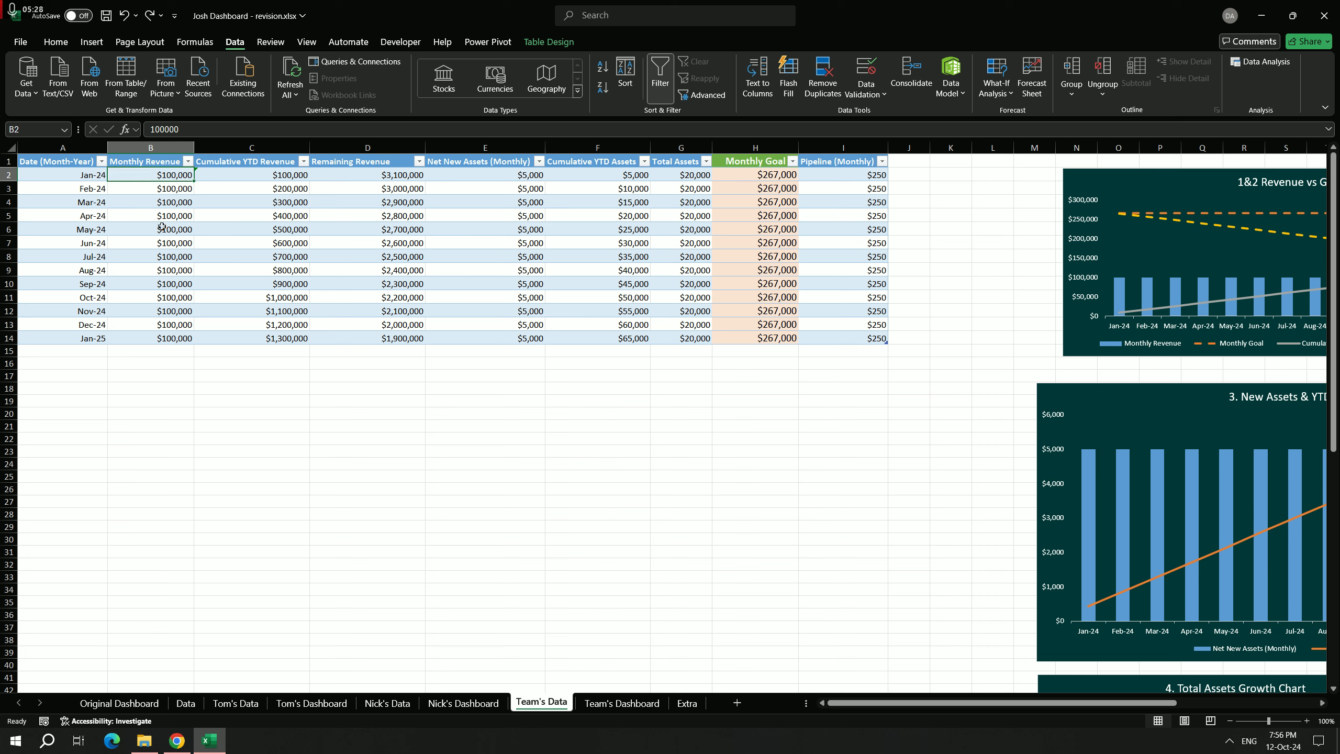
click(172, 280)
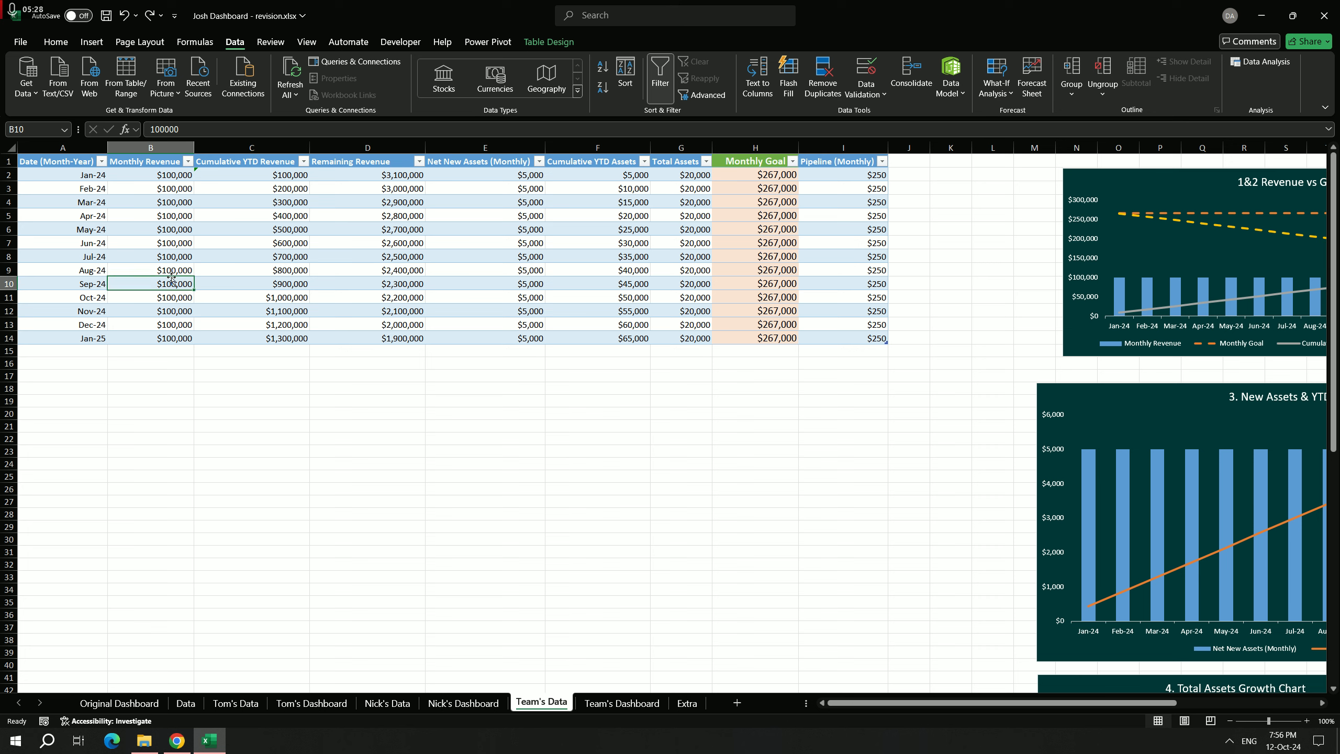
click(176, 190)
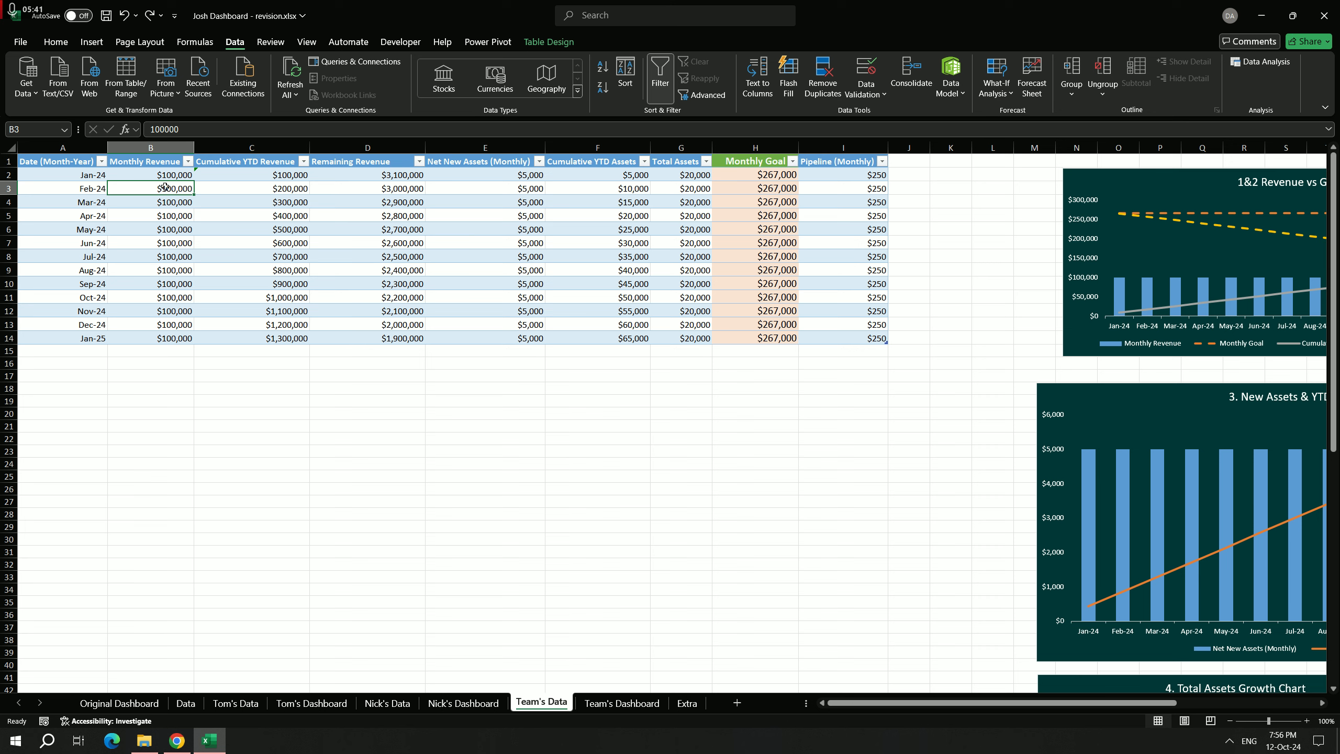
Step: Inspect the Cumulative YTD Revenue formulas in C2 and C3 with their referenced cells, leaving both unedited
click(292, 175)
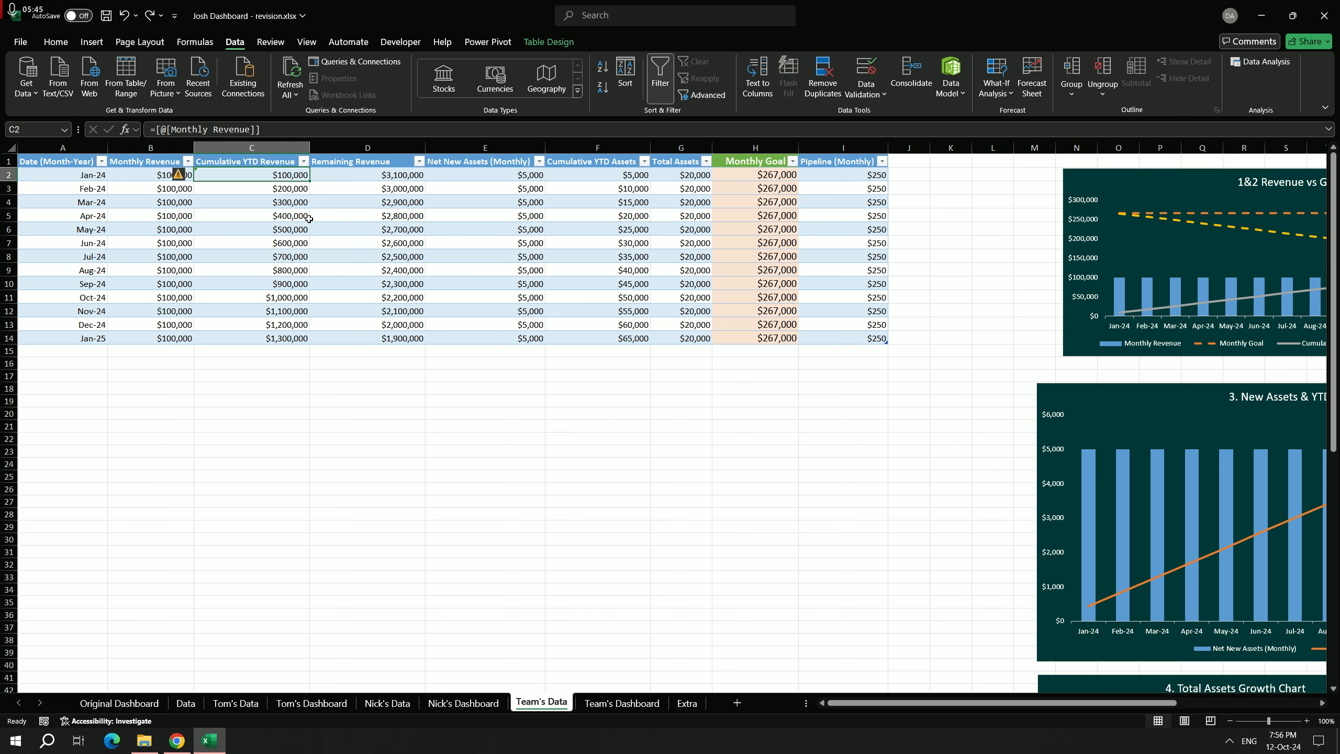
double_click(254, 177)
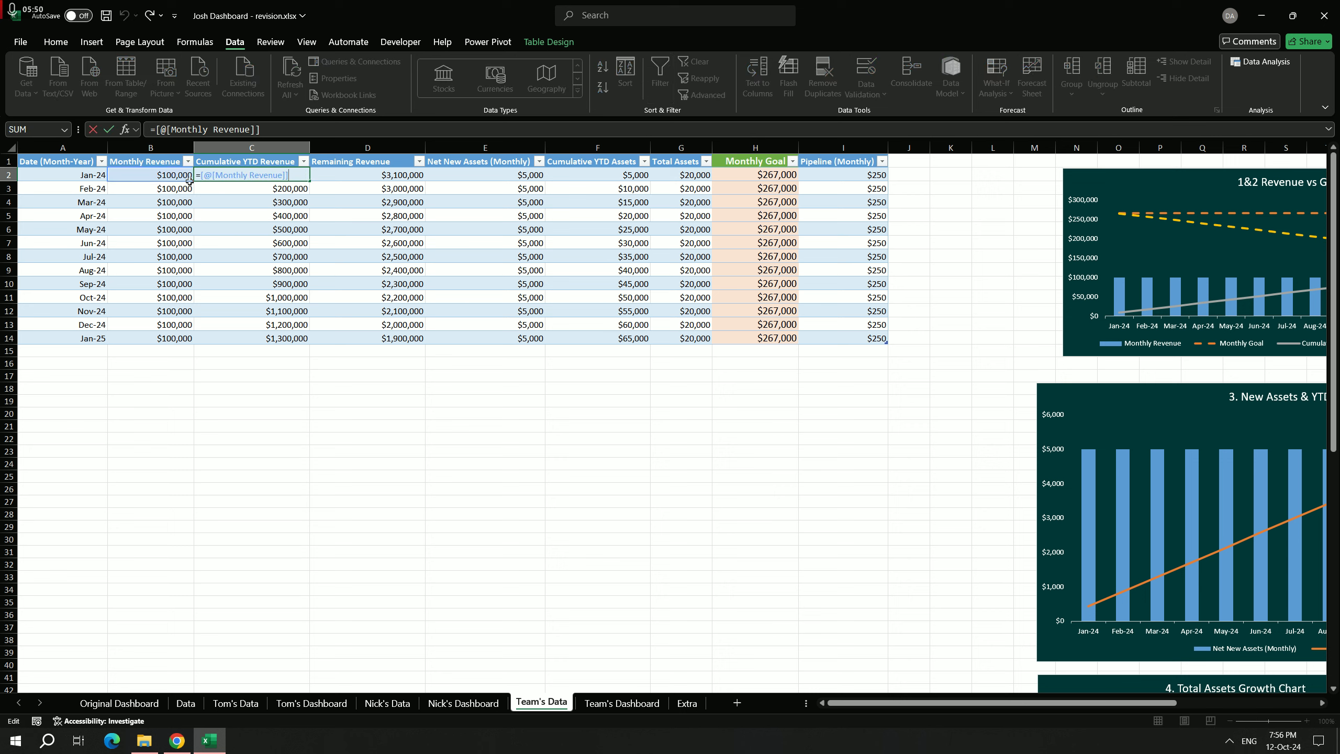
key(Escape)
double_click(268, 185)
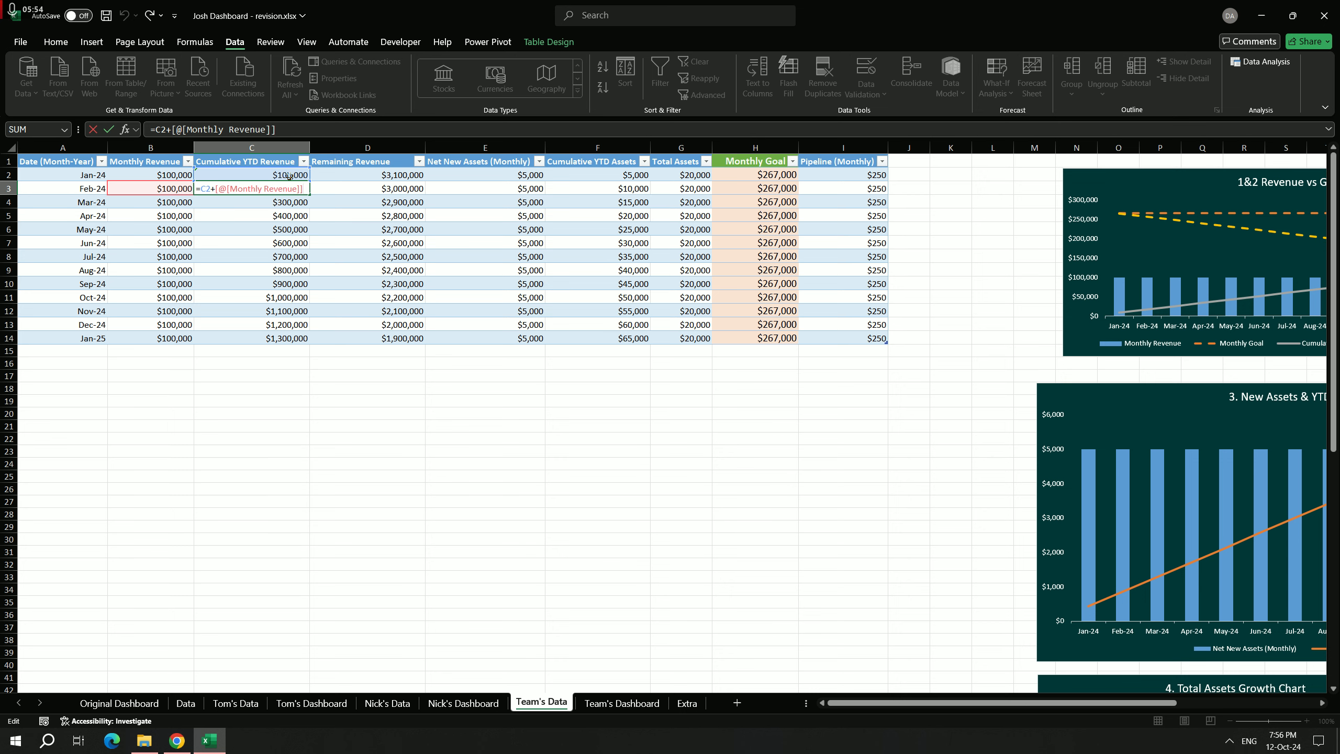
key(Escape)
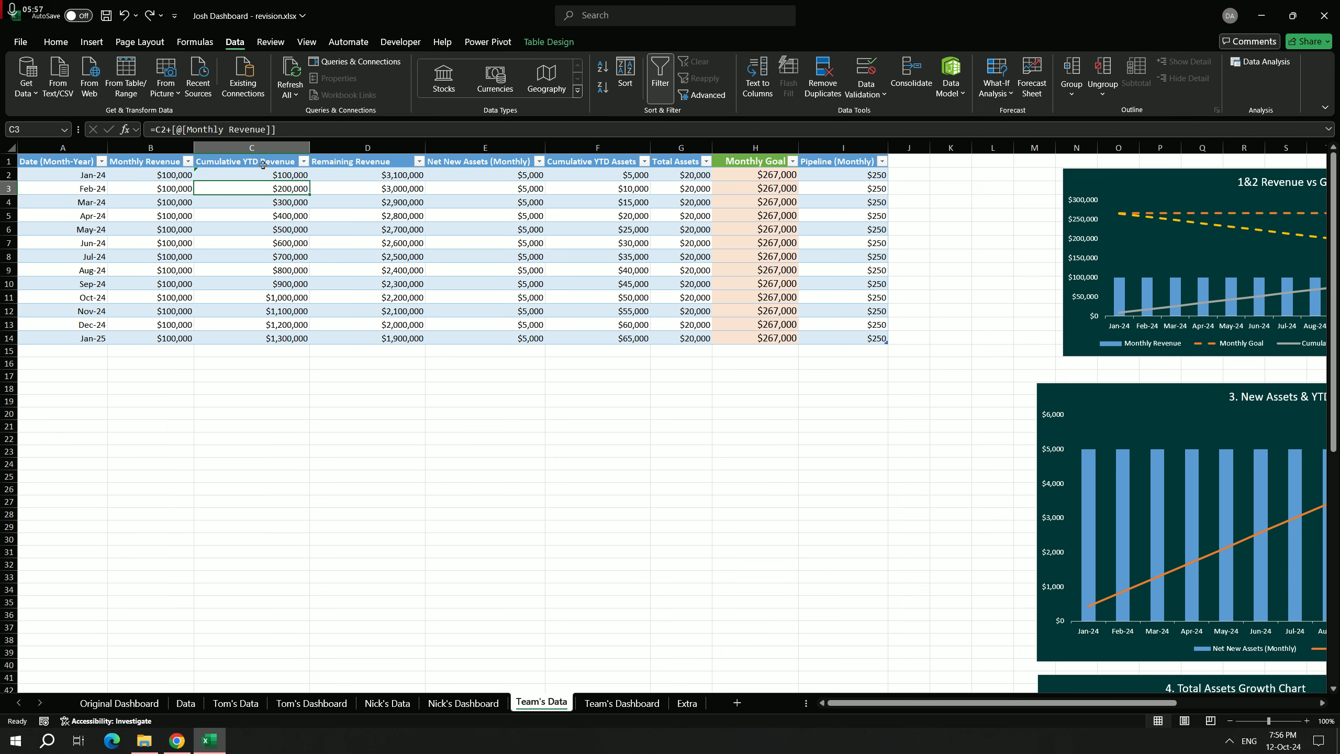
Step: Check the Net New Assets (Monthly) entries and inspect the Cumulative YTD Assets formula in F3 without editing it
click(517, 175)
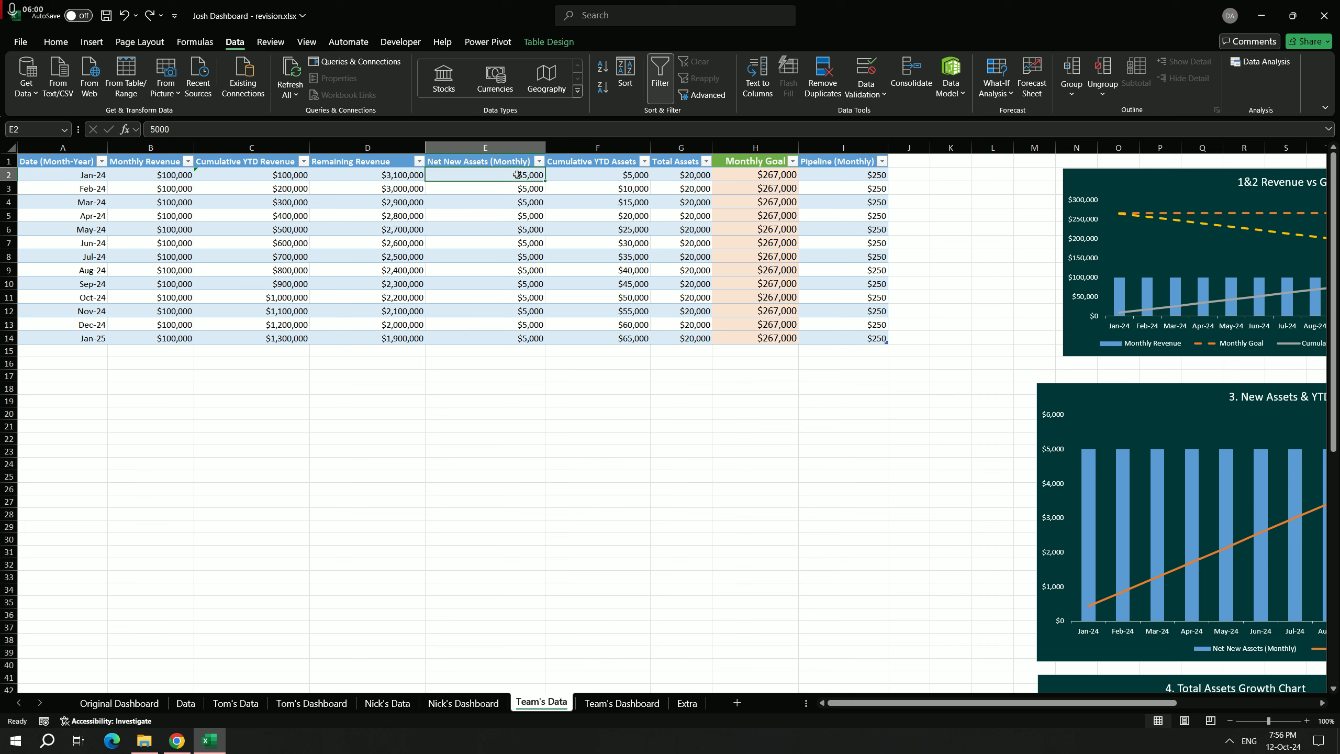
click(517, 202)
click(517, 271)
click(516, 216)
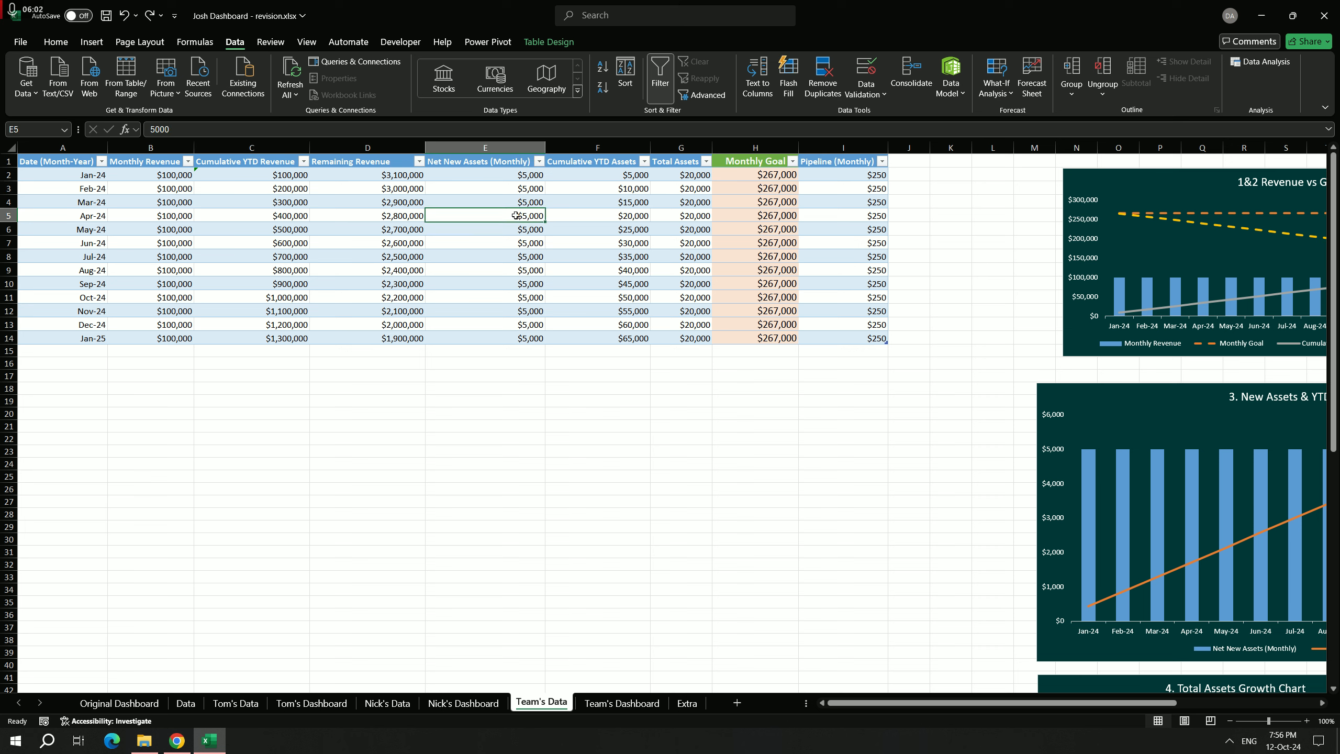
click(618, 185)
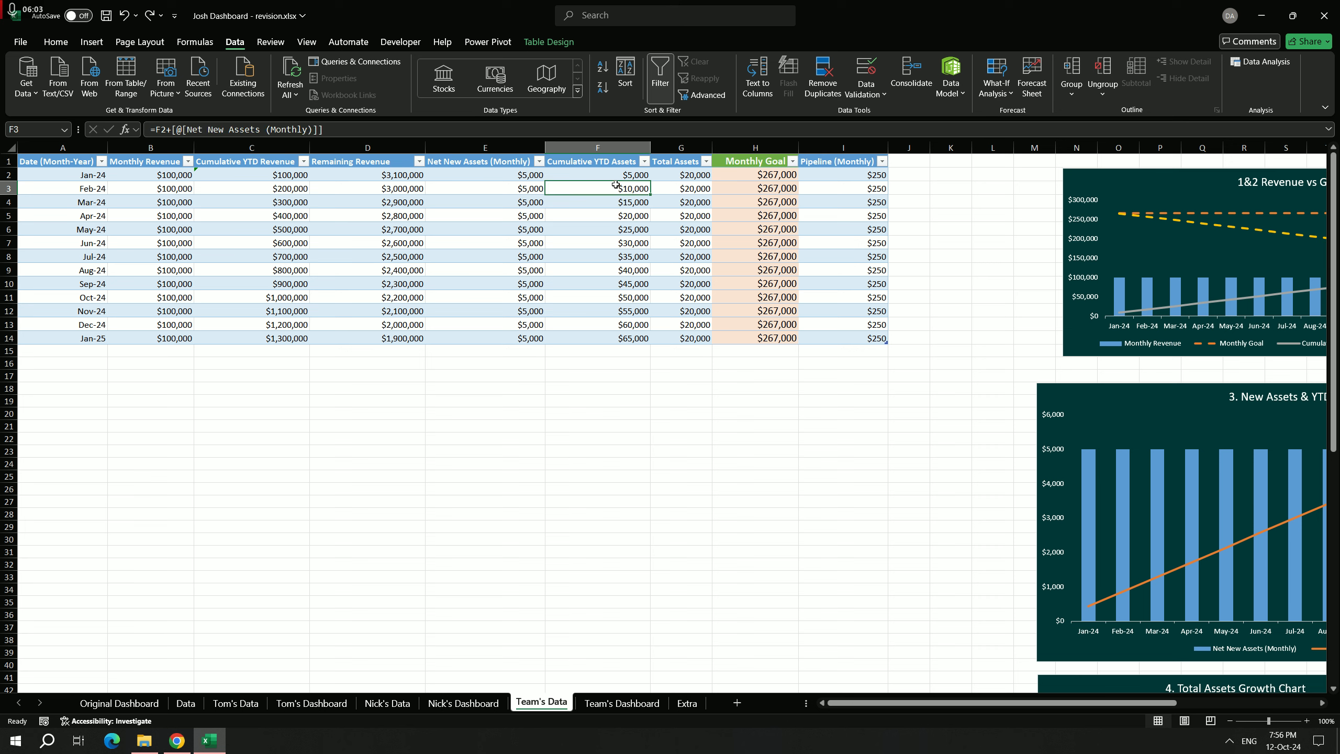
double_click(609, 190)
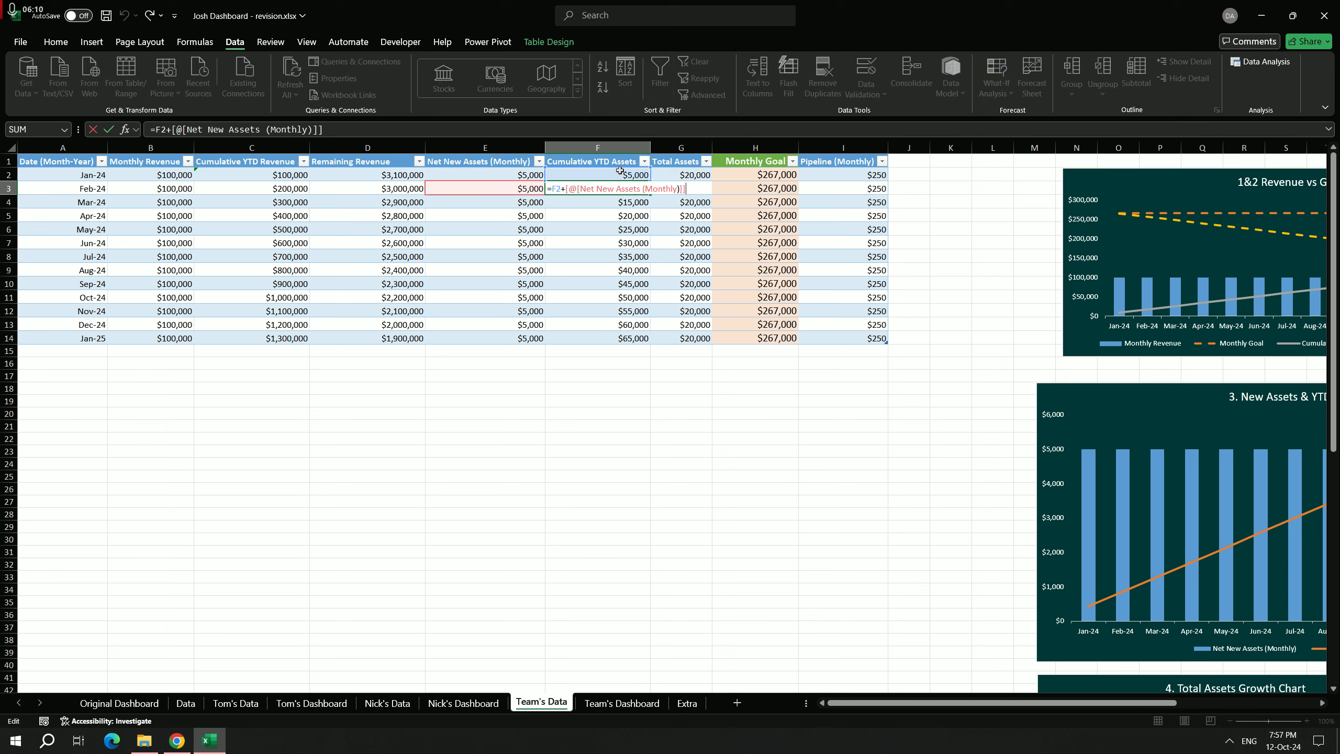
key(Escape)
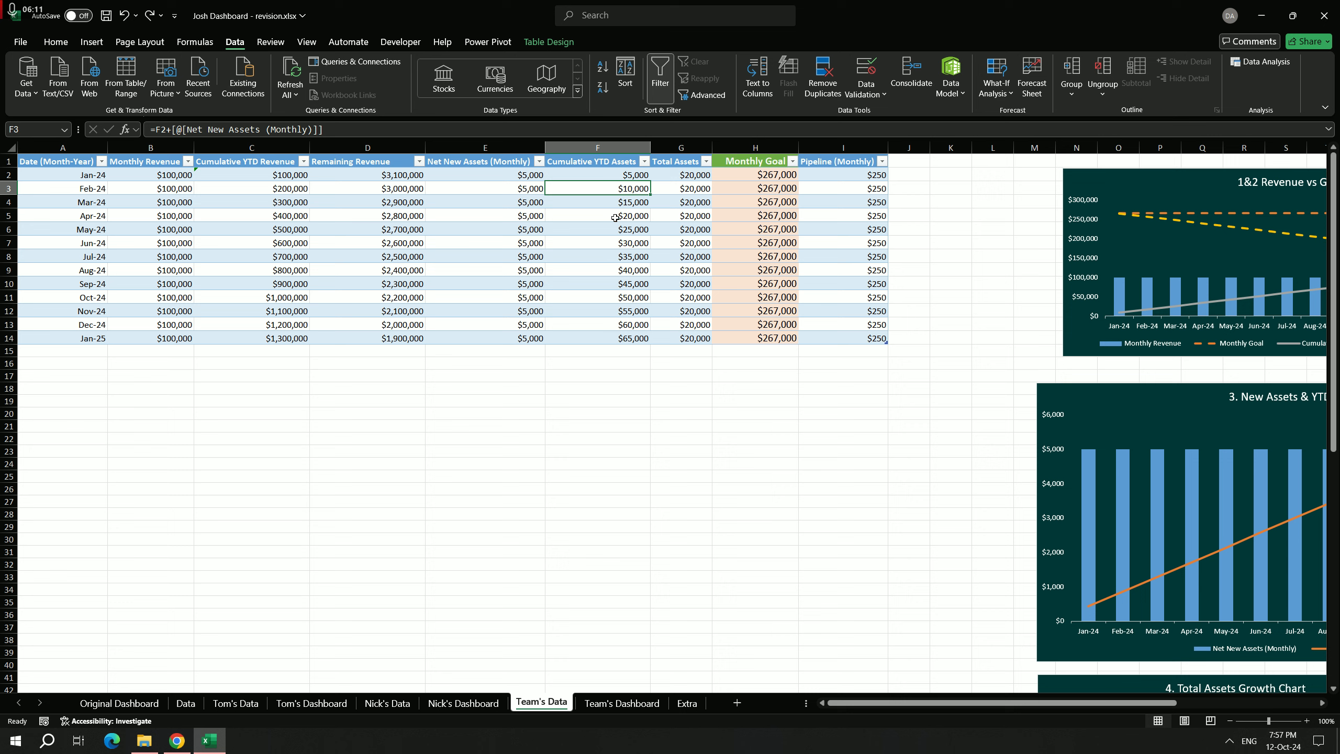
Step: Check the entered values in the Total Assets and Pipeline (Monthly) columns of the Team's Data table
click(690, 186)
click(687, 229)
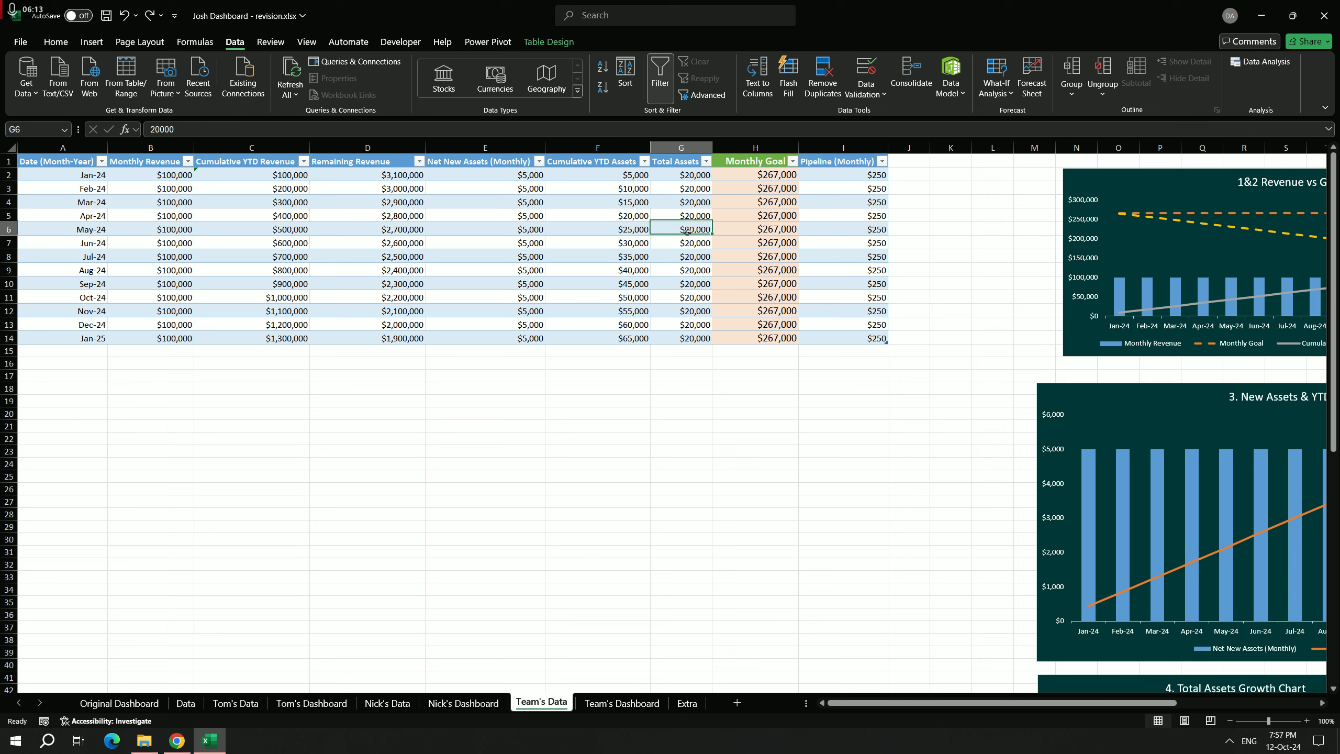
click(694, 279)
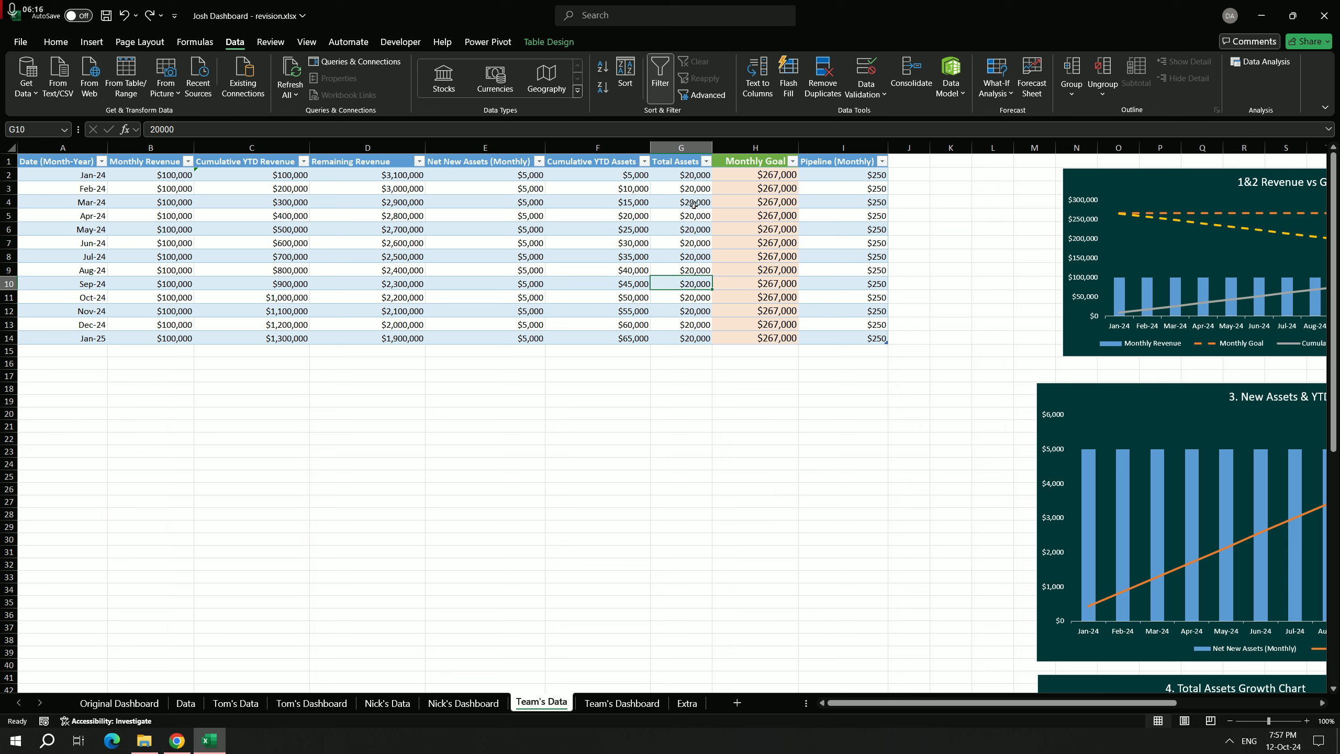
click(694, 206)
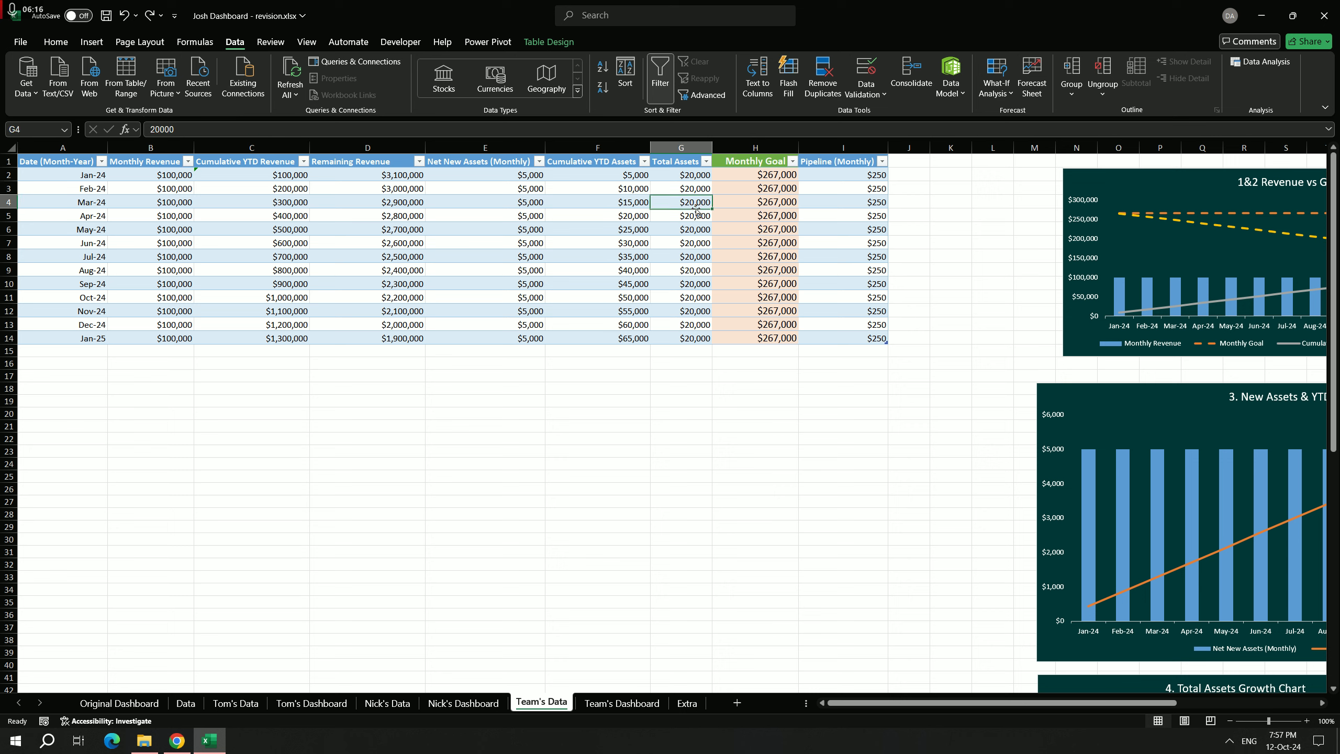
click(860, 186)
click(848, 275)
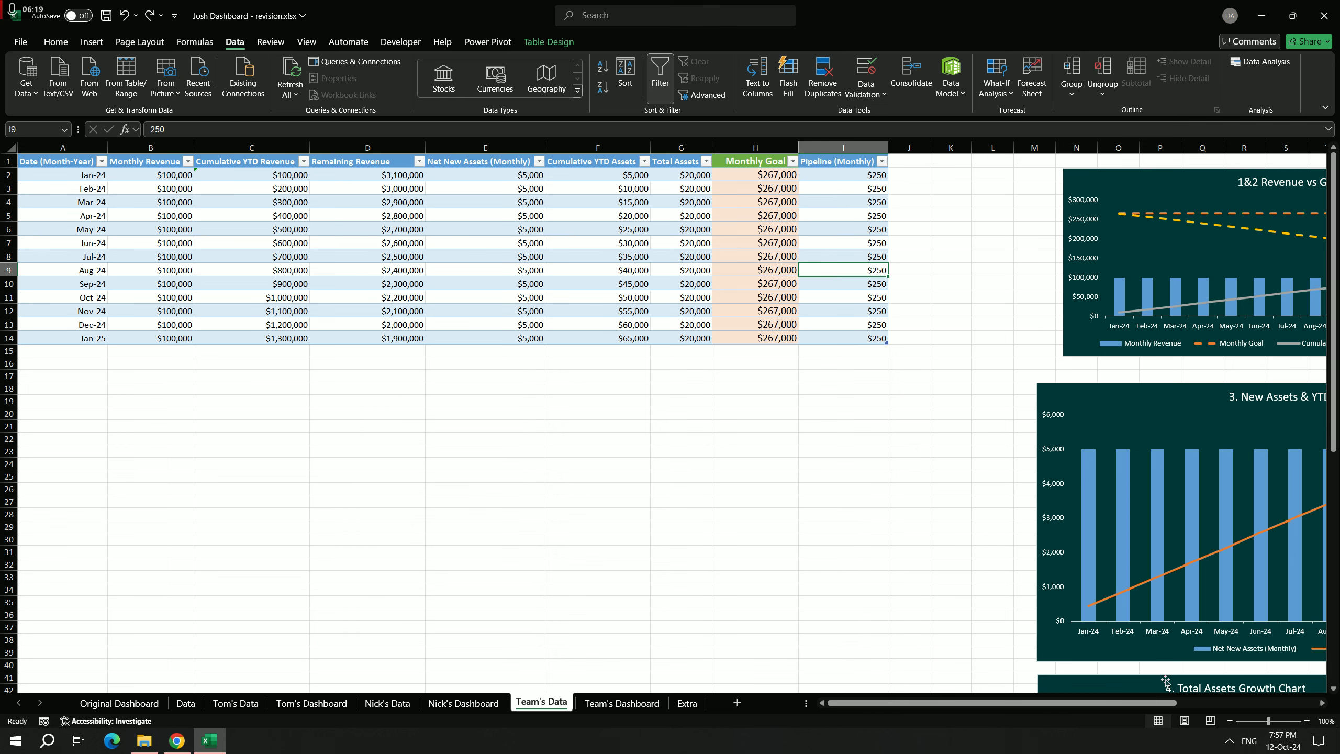
Step: Review the Revenue vs Goal chart's plotted series and the New Assets & YTD Assets chart beside the Team's Data table
drag(1151, 703, 1291, 701)
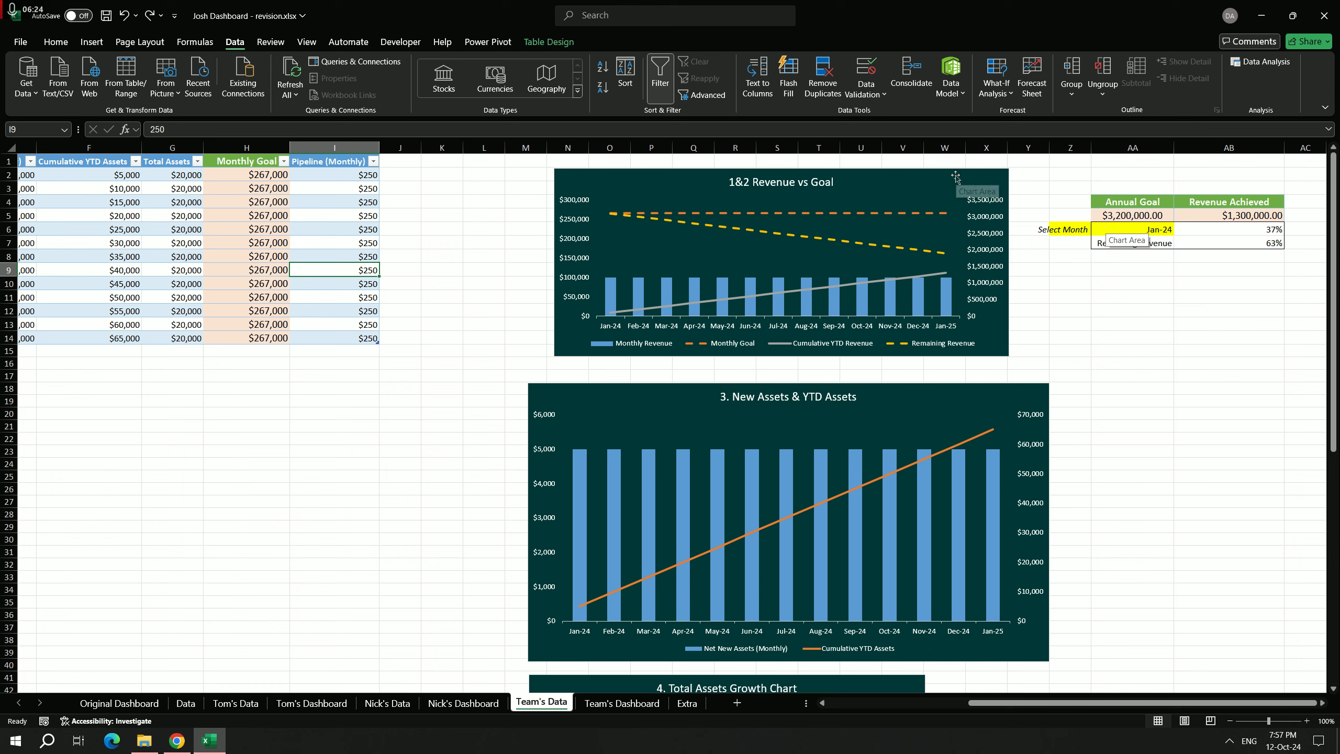
click(949, 200)
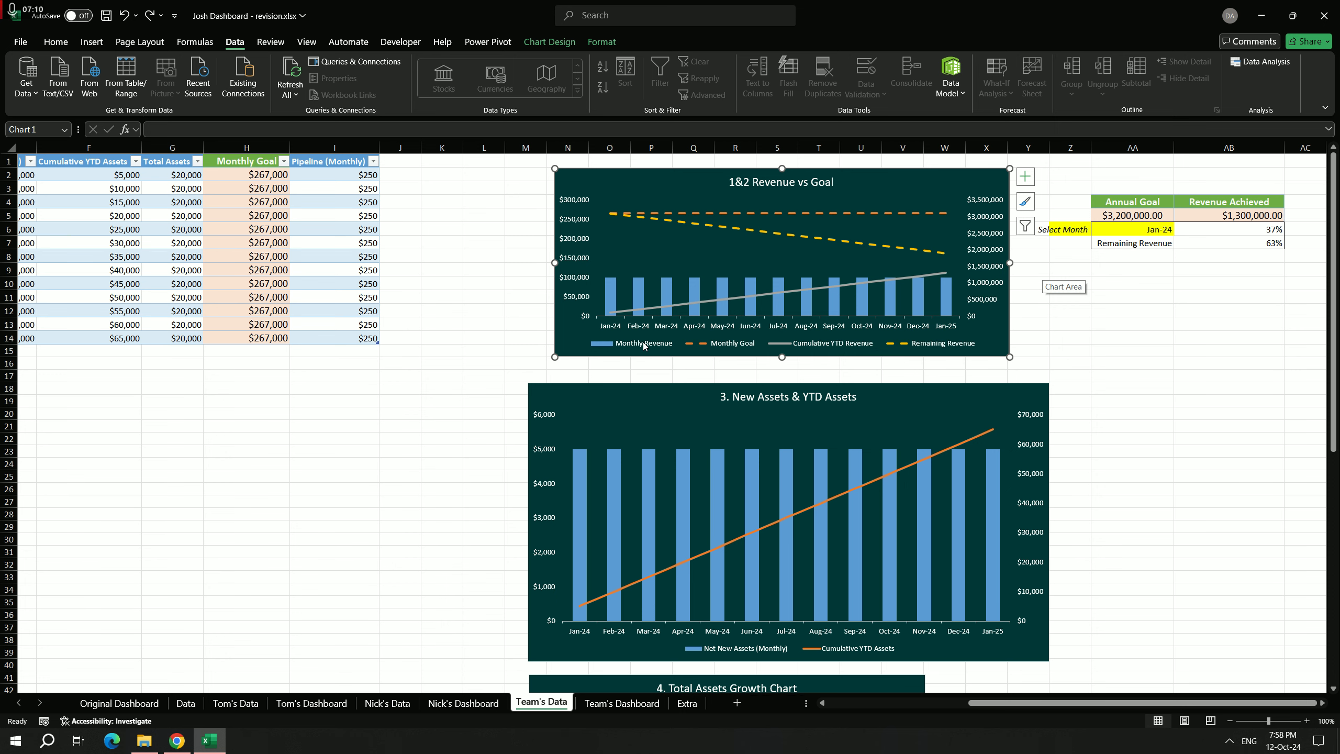
scroll(774, 293, down, 4)
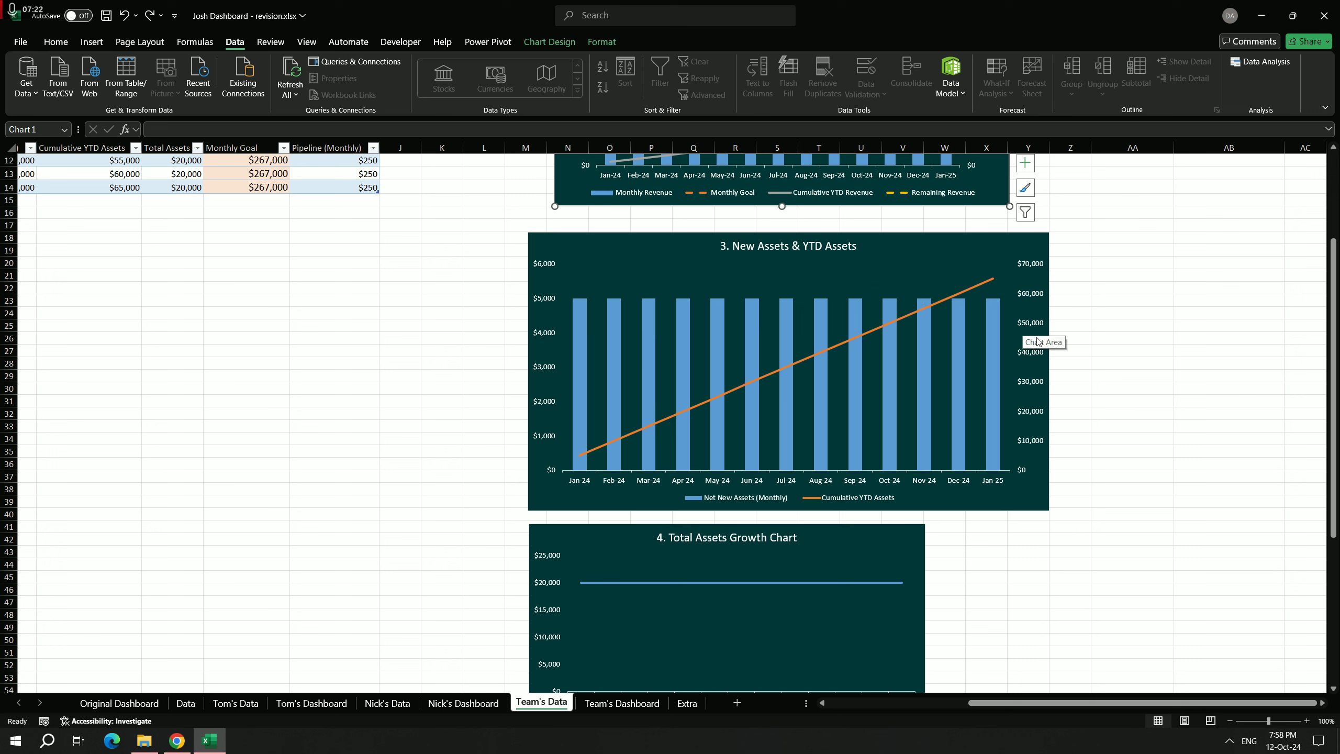
scroll(792, 370, down, 3)
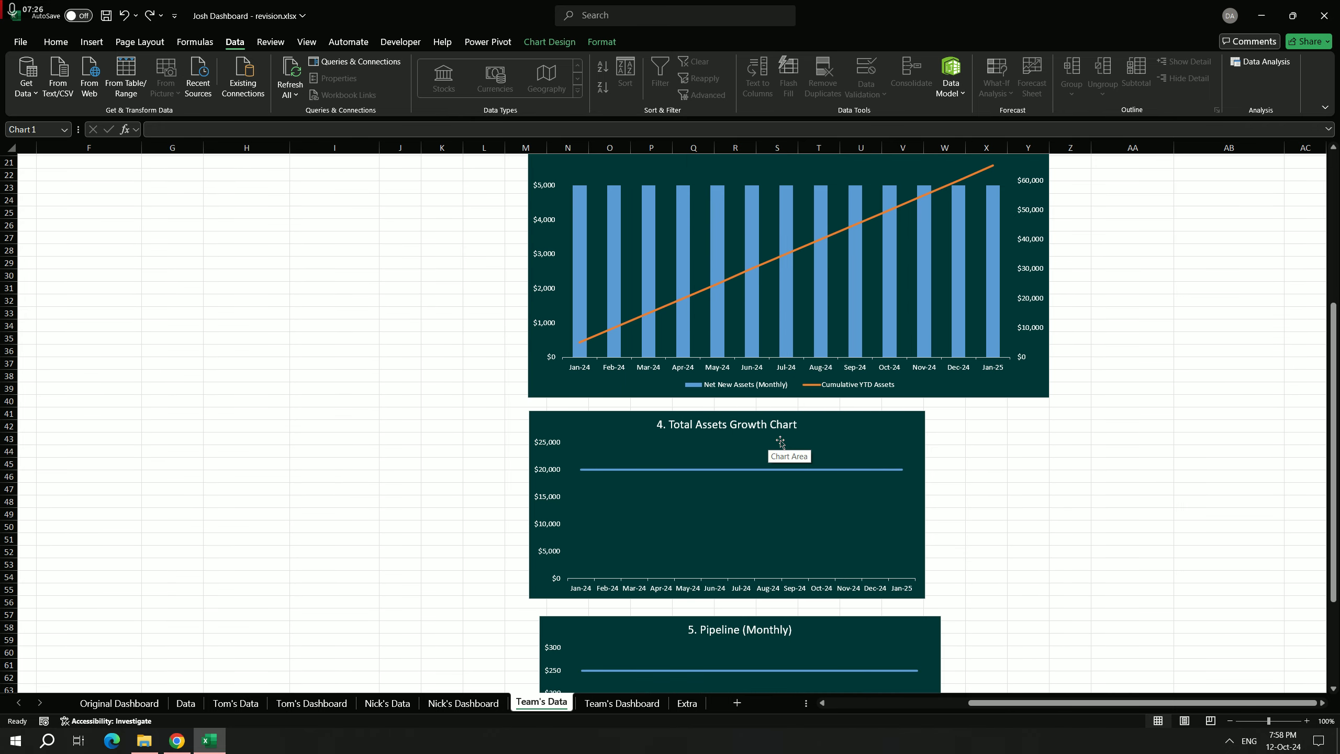
scroll(765, 459, up, 3)
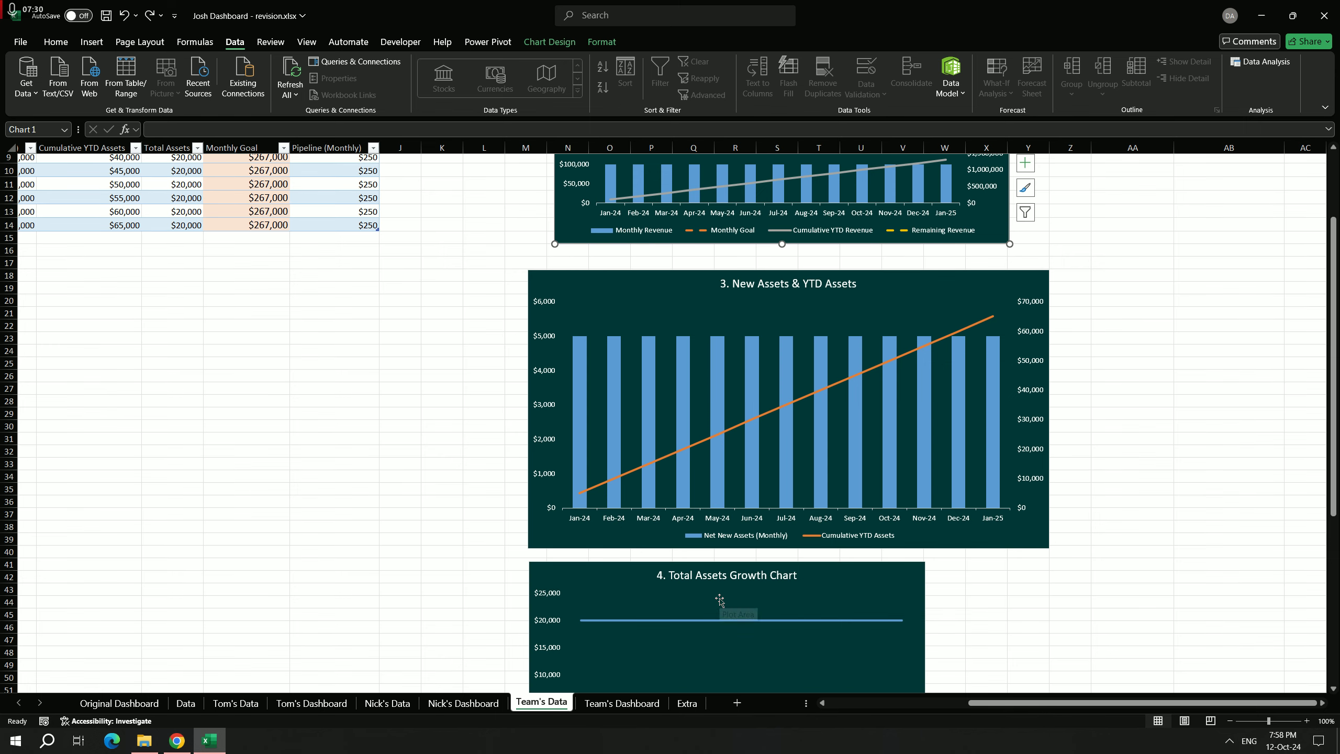
Step: Select the Total Assets Growth Chart and check which columns of the Team's Data table feed it
scroll(721, 615, down, 2)
drag(1005, 704, 854, 704)
click(788, 477)
scroll(568, 437, up, 6)
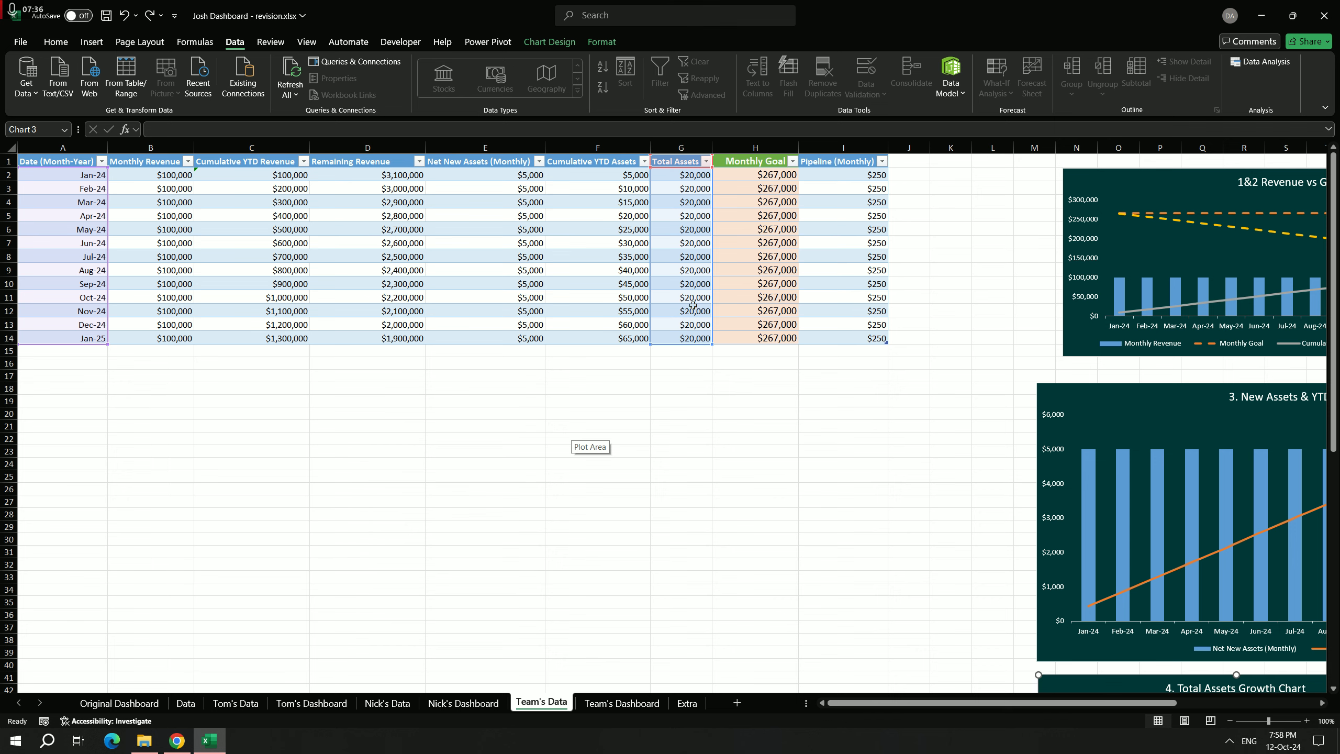
Step: Examine the Pipeline (Monthly) chart beneath the Total Assets Growth Chart on the Team's Data sheet
drag(1045, 703, 1175, 703)
scroll(1008, 550, down, 10)
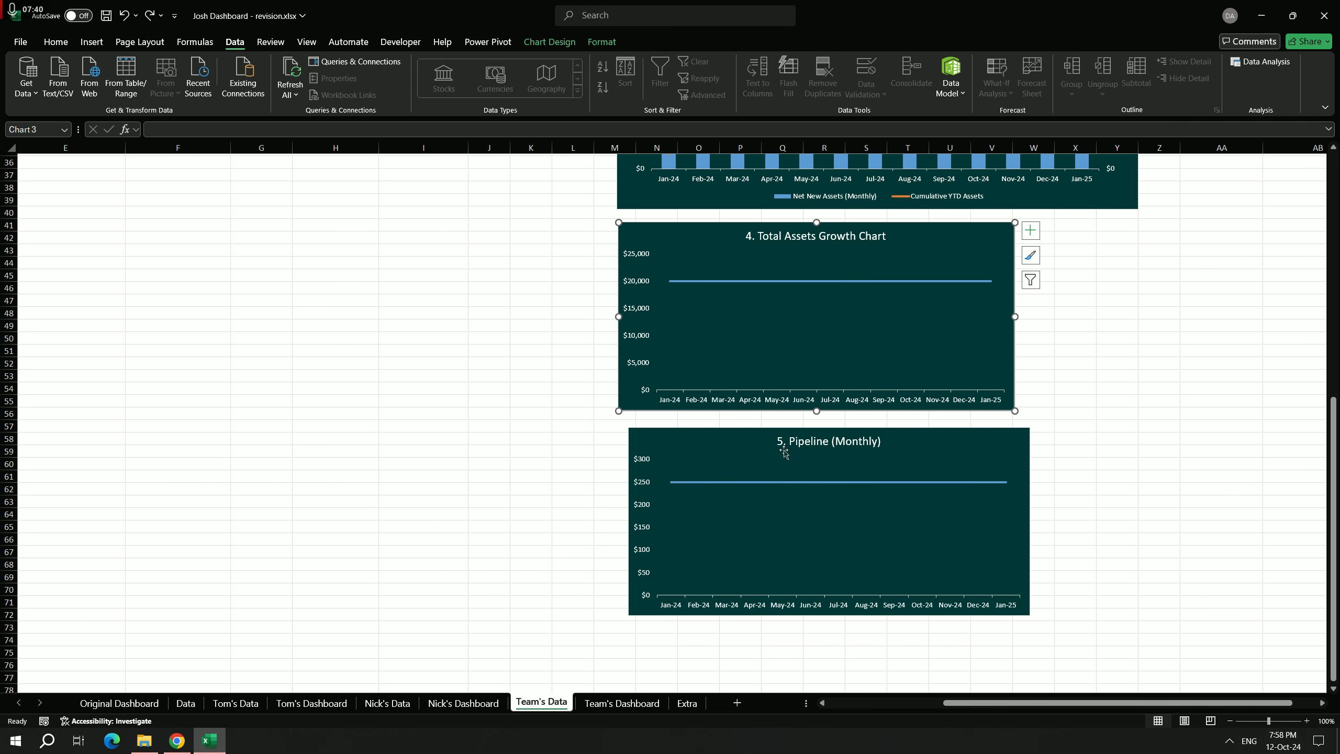
scroll(865, 497, up, 7)
scroll(859, 501, down, 7)
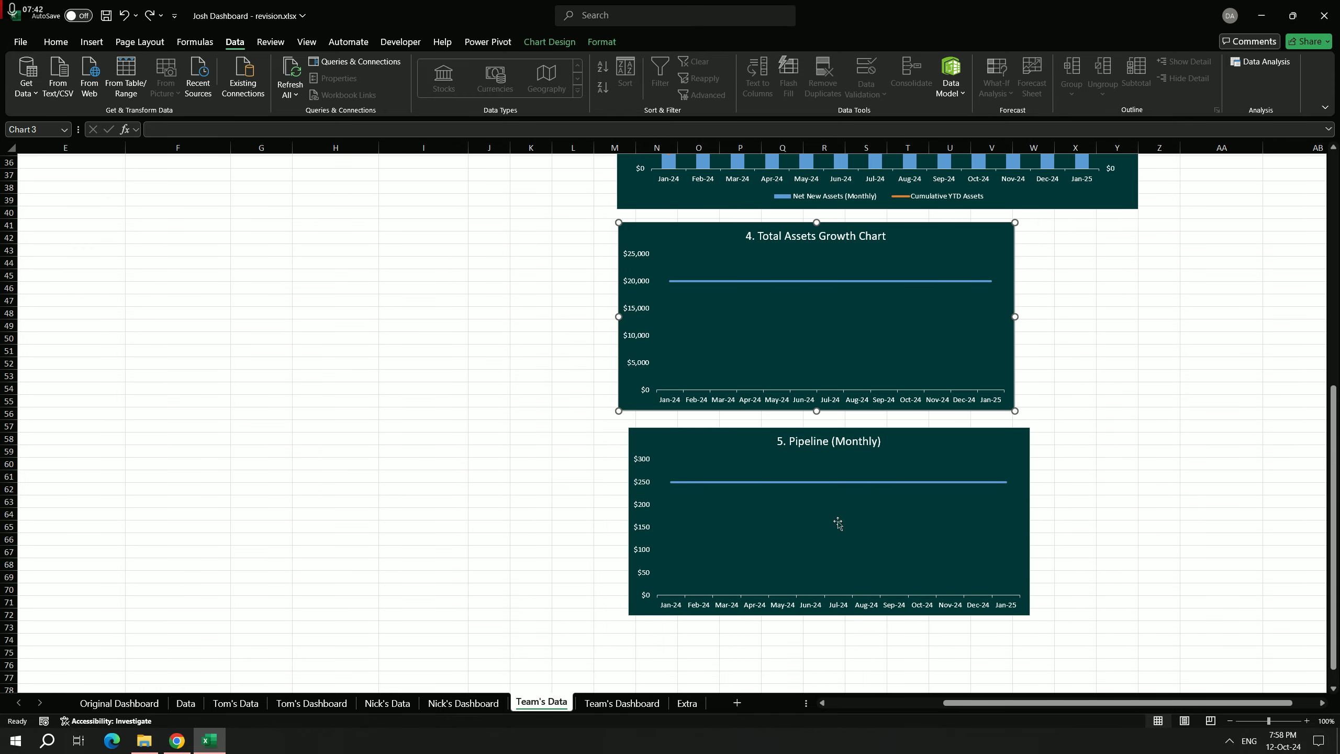
scroll(702, 484, up, 12)
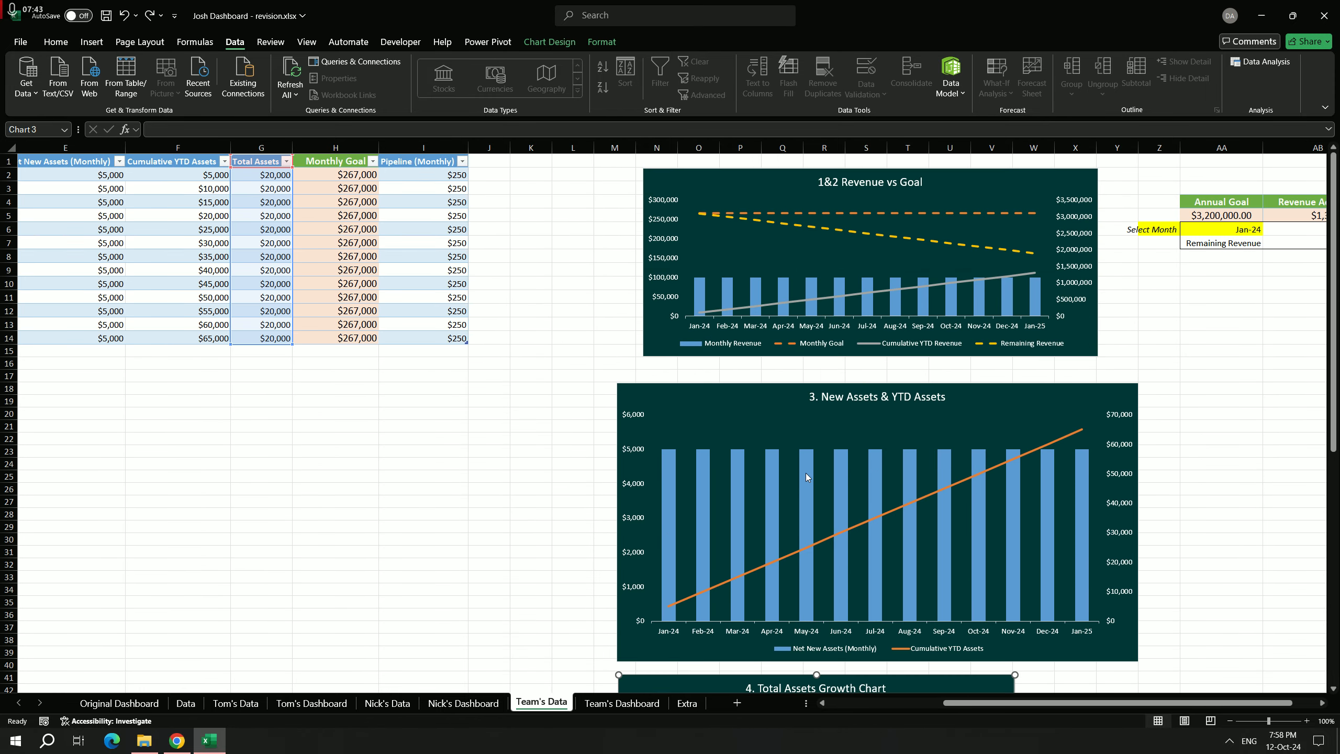
Step: Compare the New Assets & YTD Assets, Total Assets Growth and Revenue vs Goal charts across the Team's Data sheet
scroll(806, 474, down, 5)
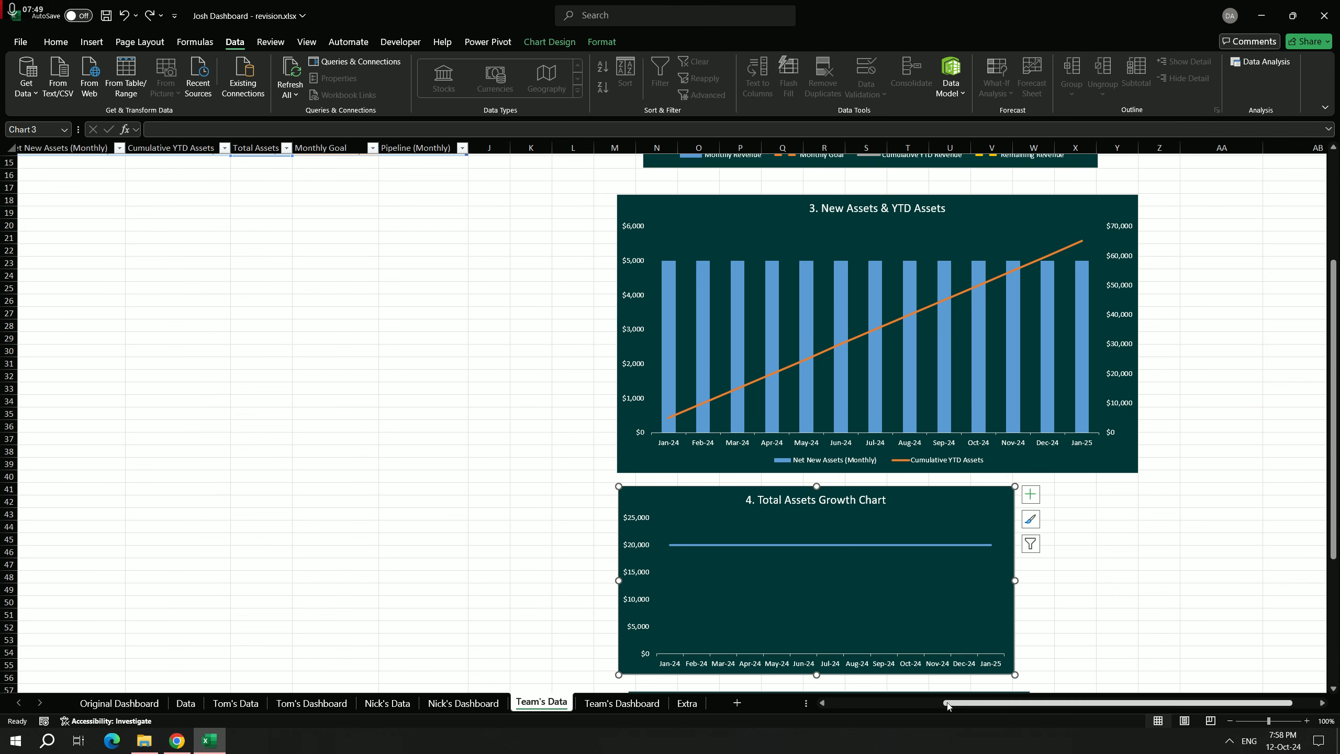
mouse_move(947, 706)
mouse_down()
mouse_move(921, 706)
mouse_move(958, 706)
mouse_up()
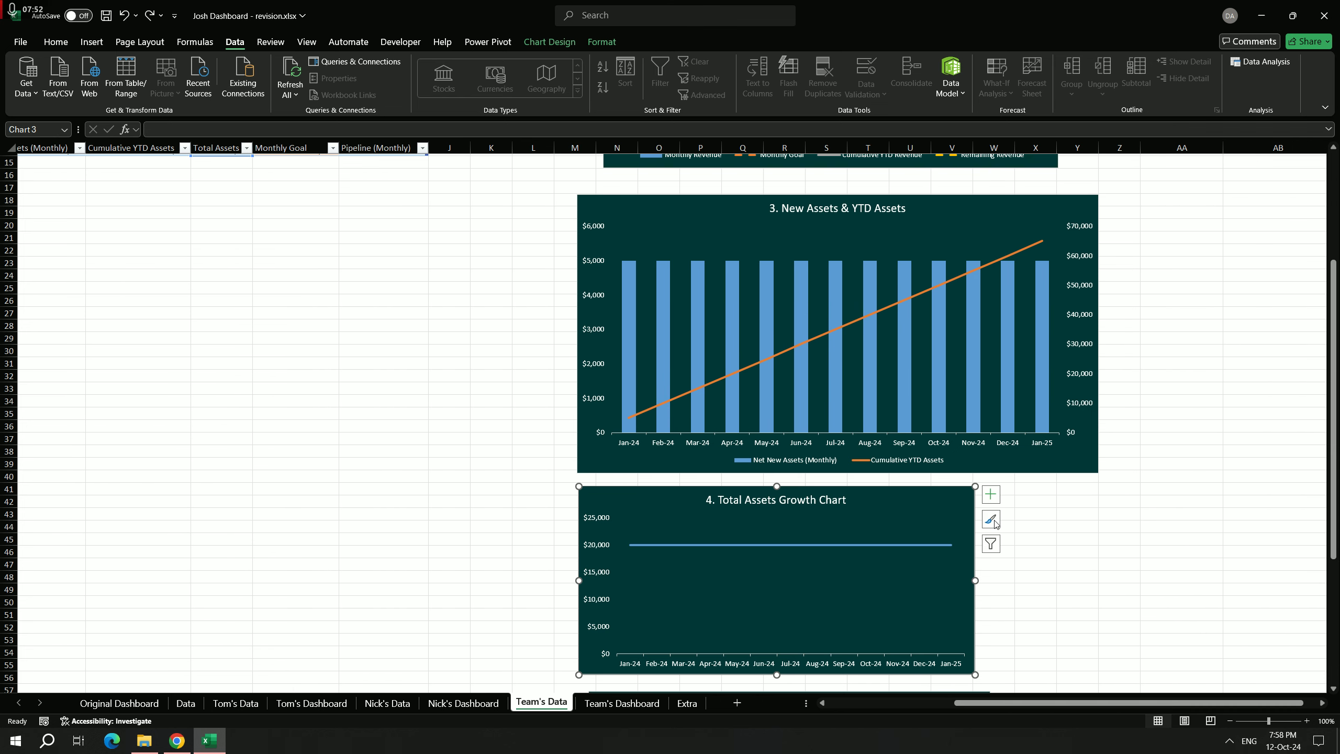
scroll(932, 519, up, 5)
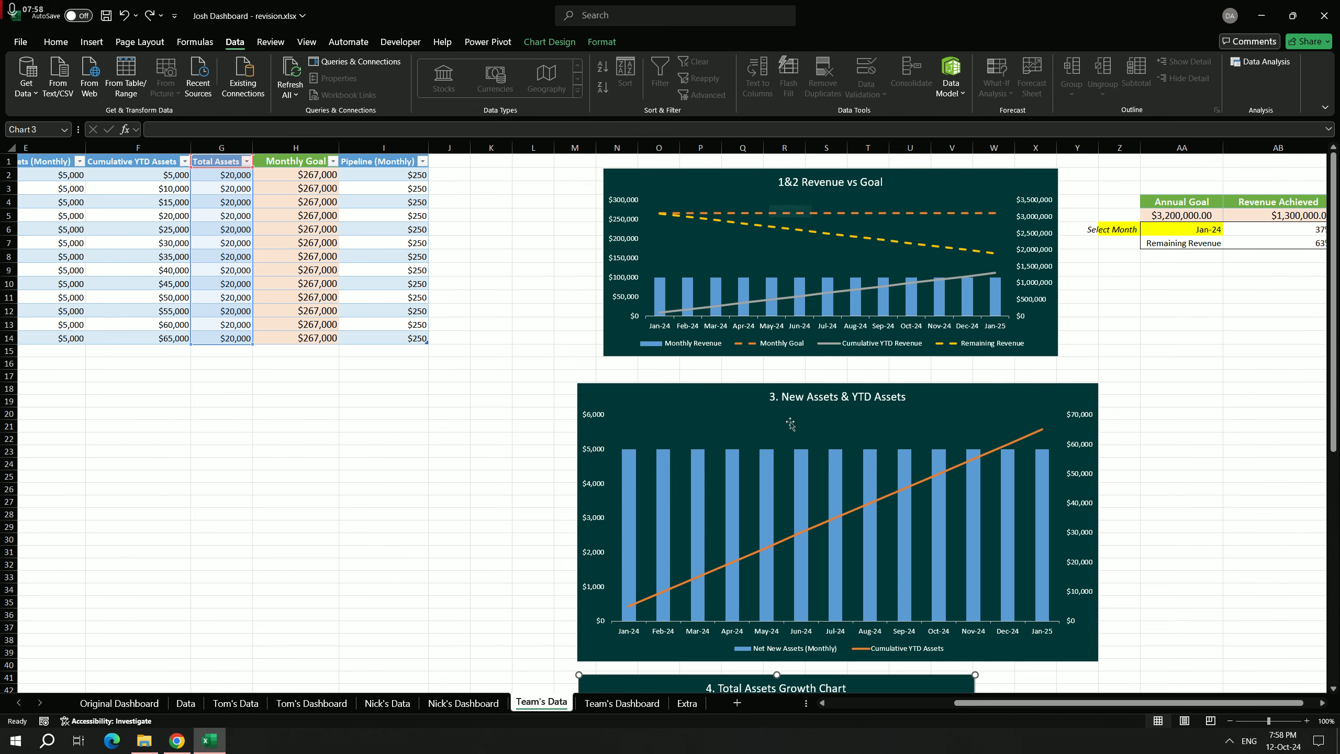
scroll(791, 424, down, 3)
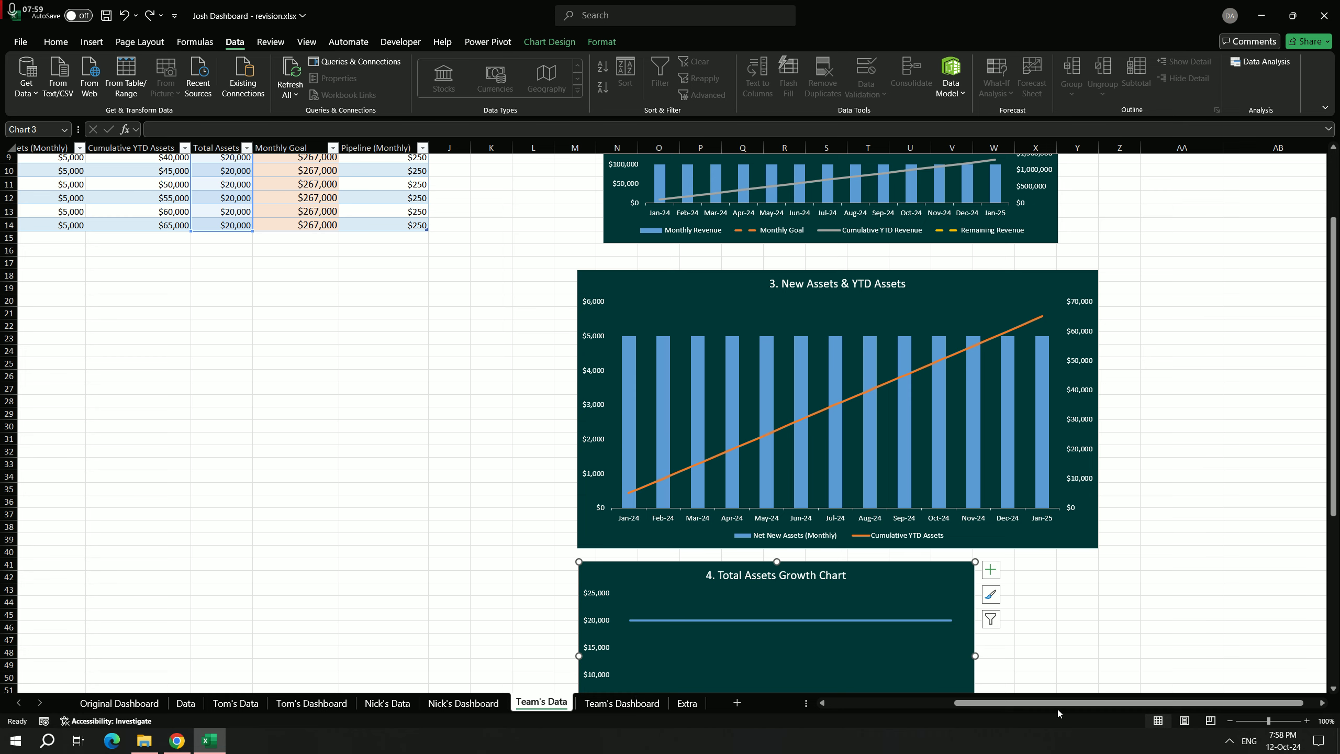
mouse_move(1055, 704)
mouse_down()
mouse_move(1042, 703)
mouse_move(1061, 704)
mouse_up()
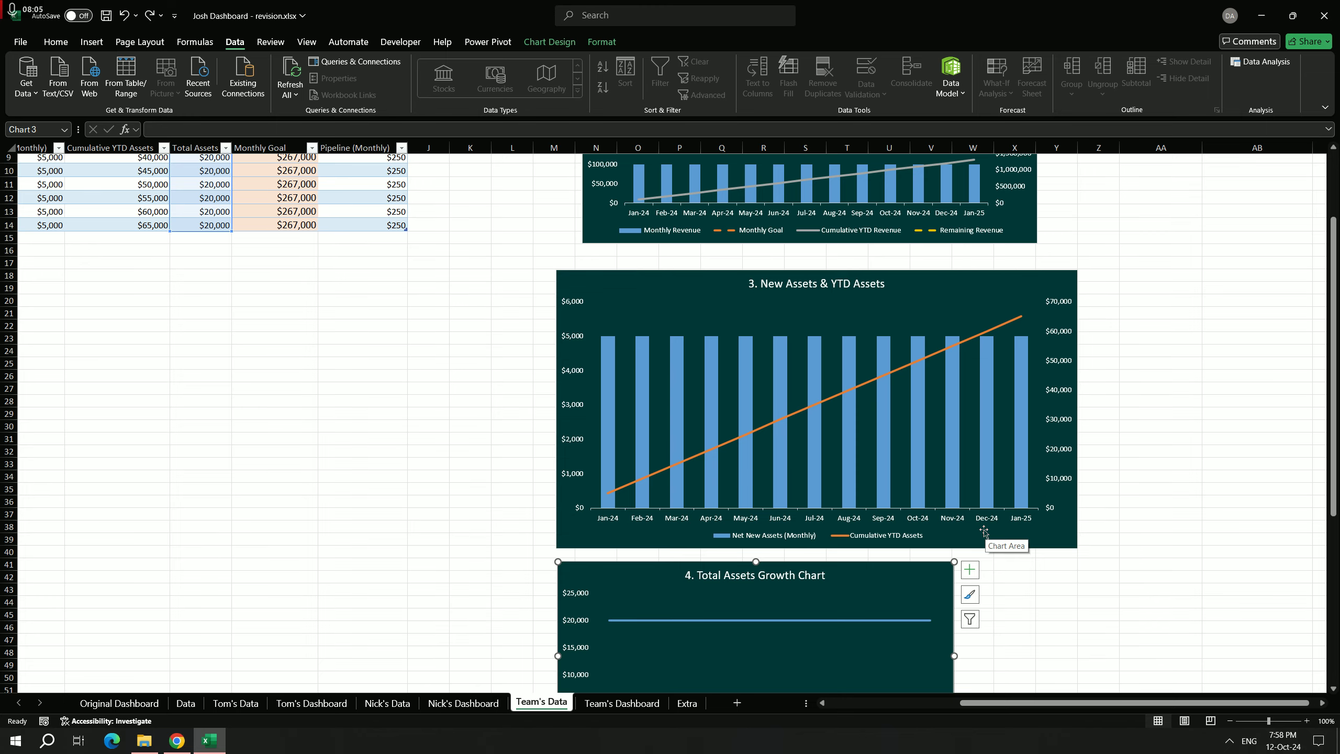
scroll(984, 532, down, 4)
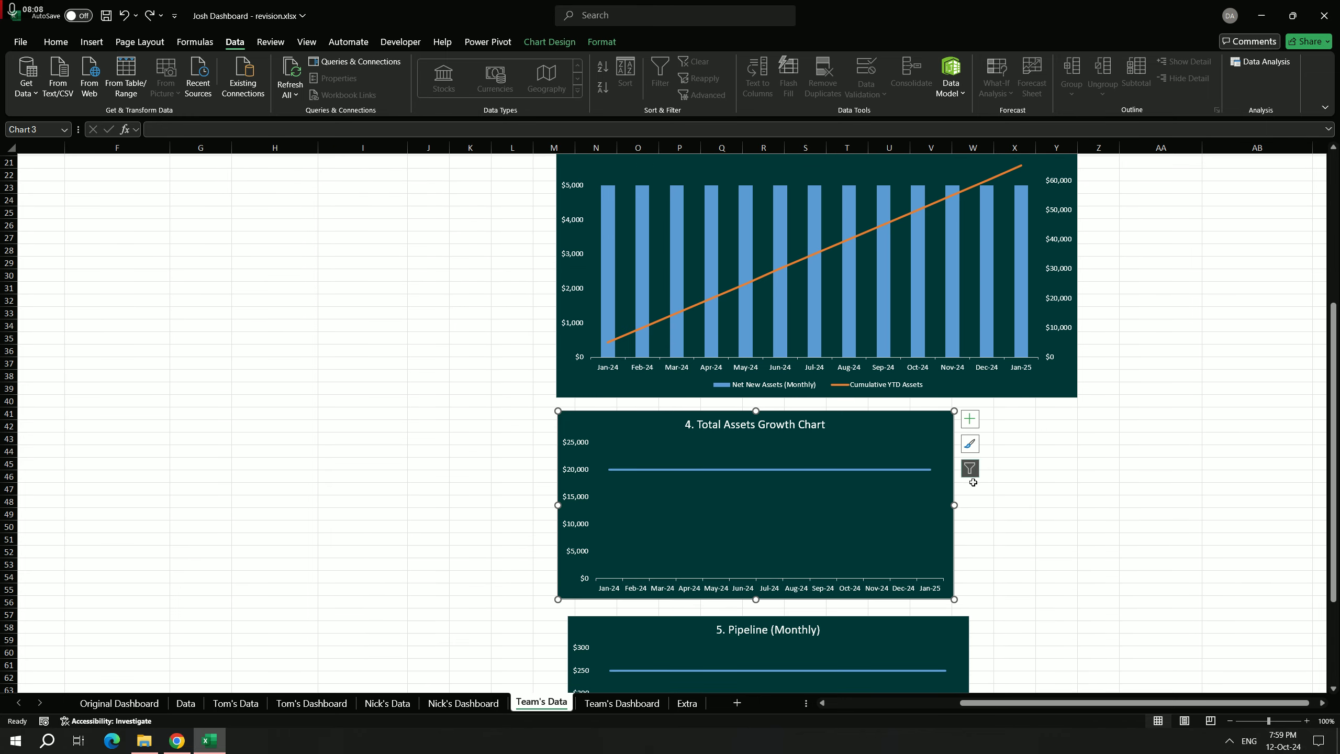
scroll(974, 483, up, 5)
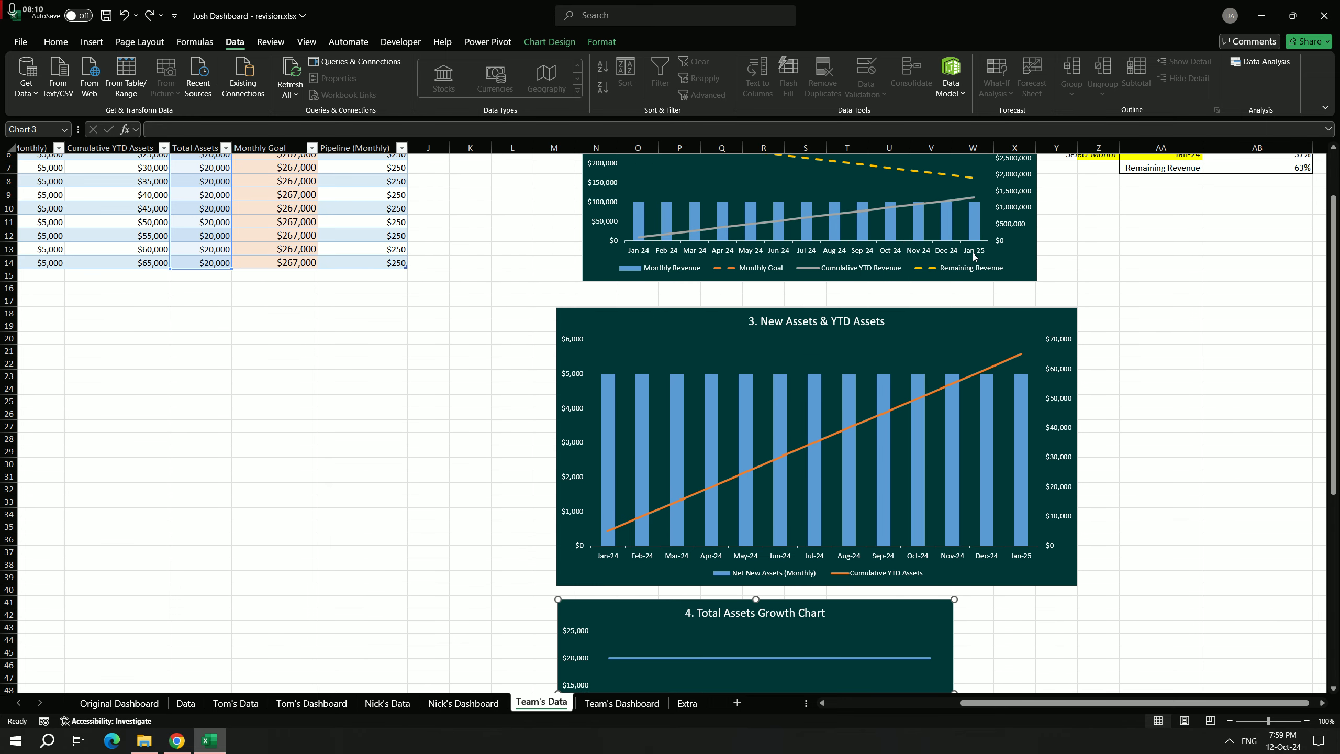
scroll(871, 438, up, 2)
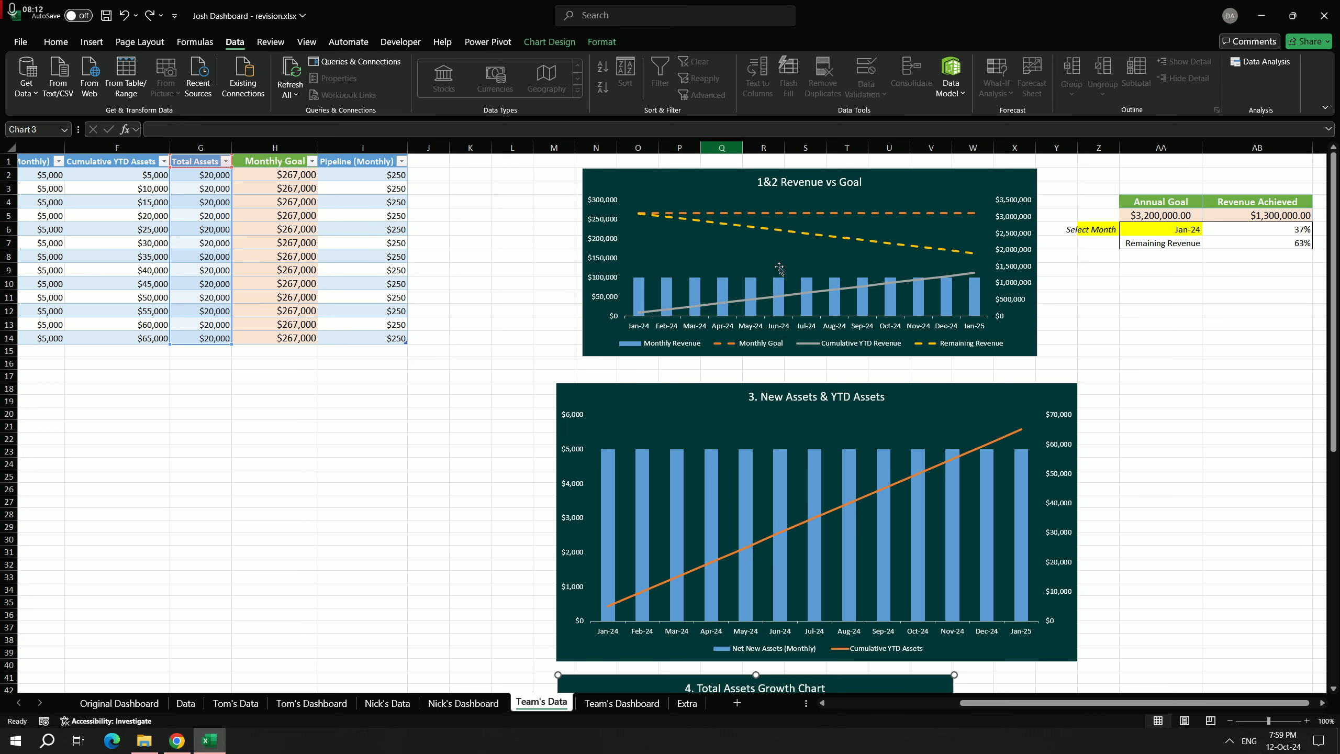
Step: View the existing charts on the Team's Dashboard sheet and switch to the Chrome browser
click(621, 703)
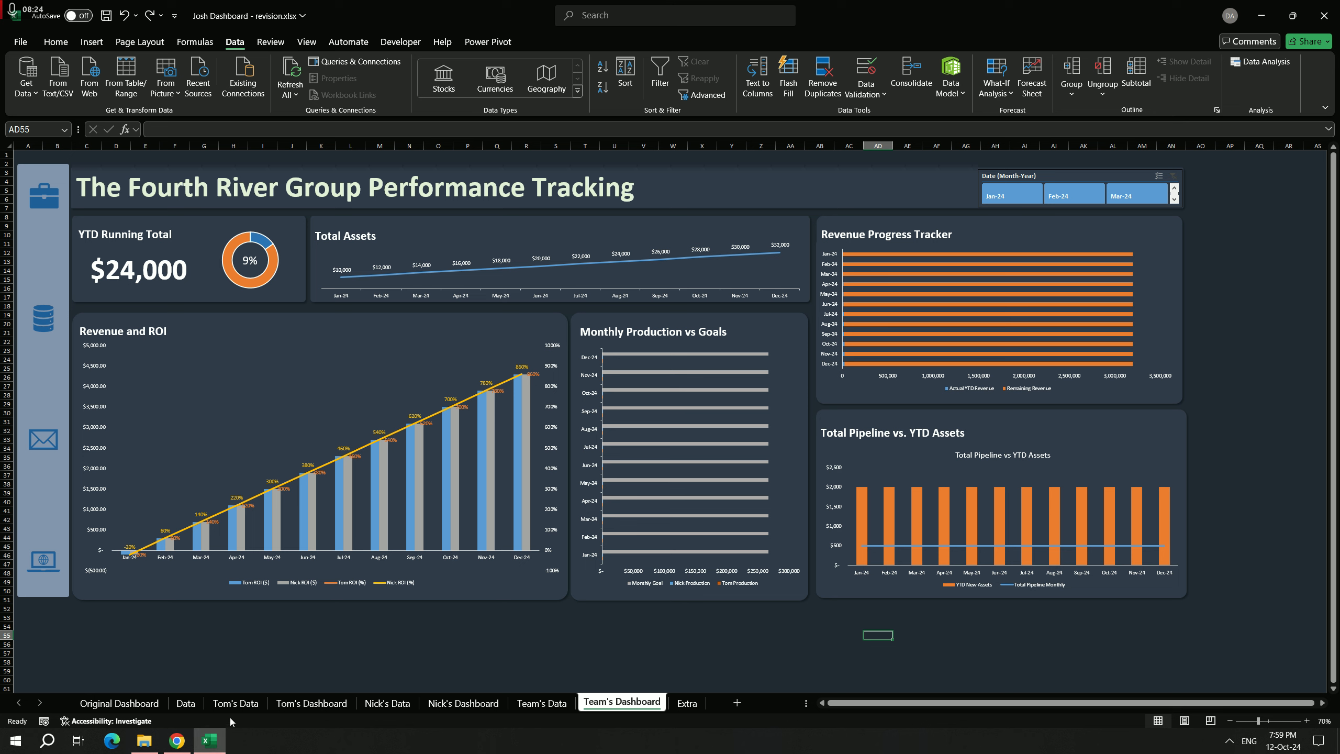
click(175, 740)
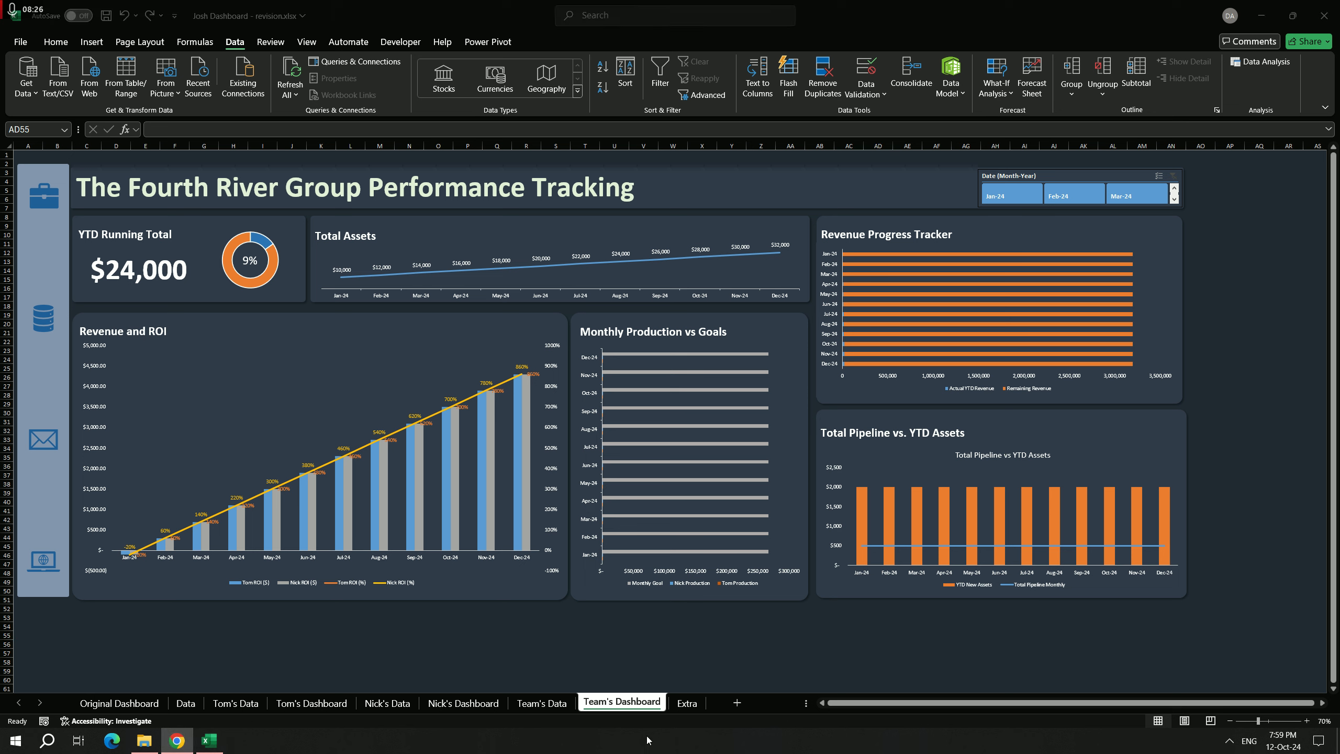